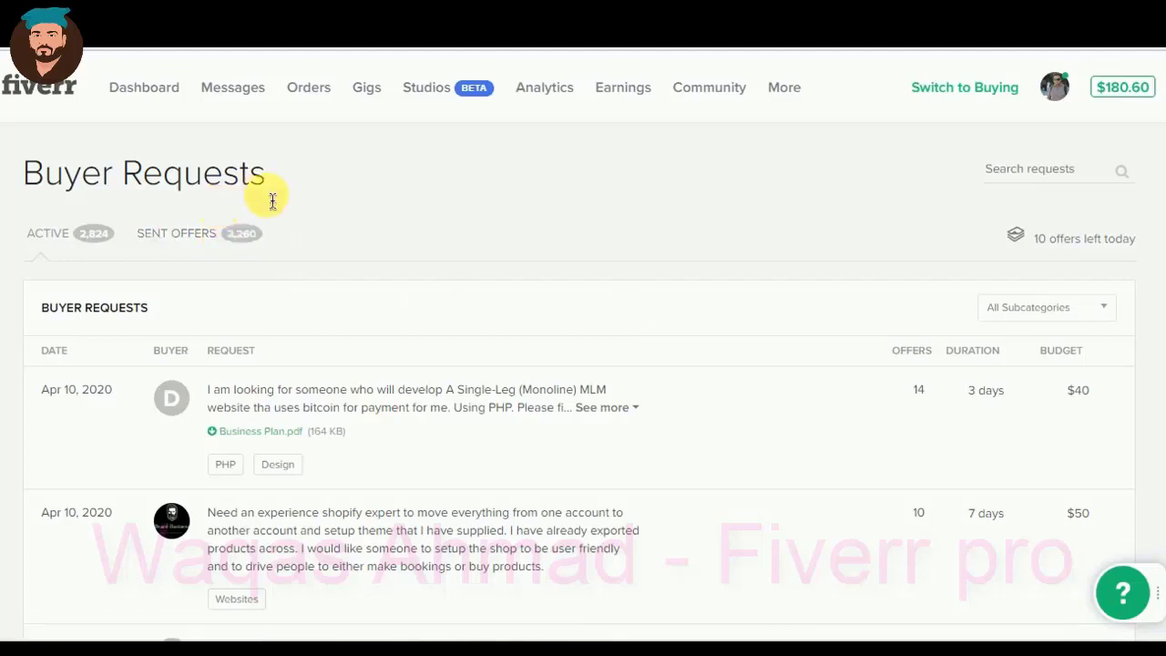
# Examine the Buyer Requests page, including its heading, the offers left today and the first listed requests
pyautogui.moveTo(268, 190); pyautogui.dragTo(20, 189)
pyautogui.click(20, 188)
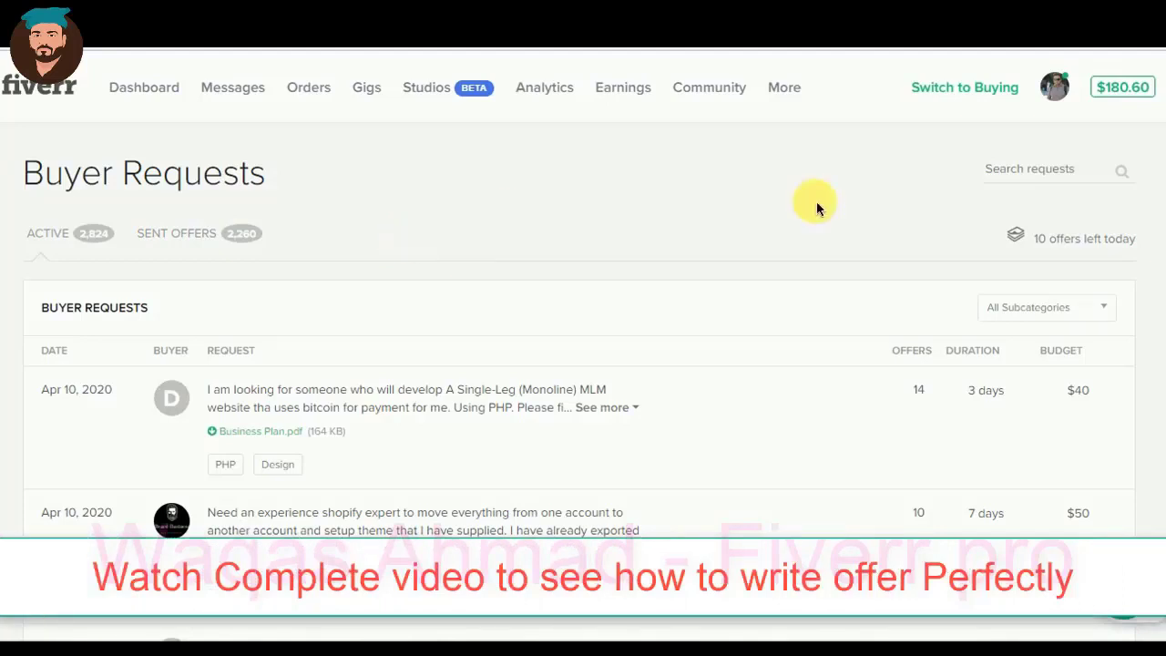
pyautogui.moveTo(1035, 239); pyautogui.dragTo(1138, 253)
pyautogui.click(1137, 256)
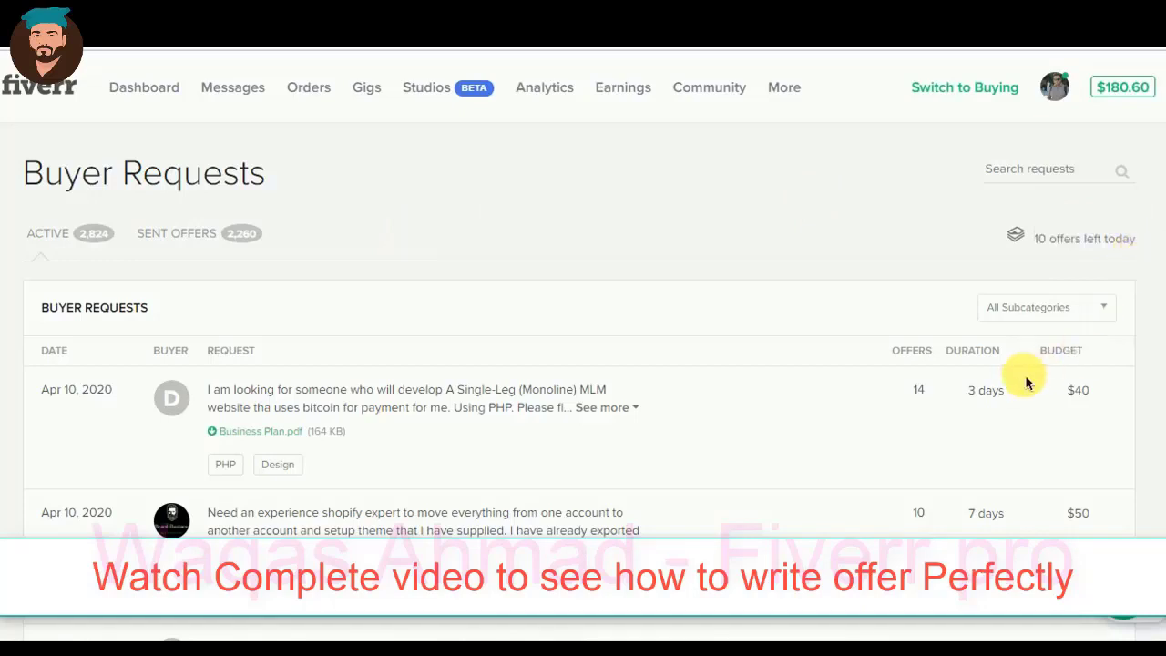
pyautogui.moveTo(1027, 382)
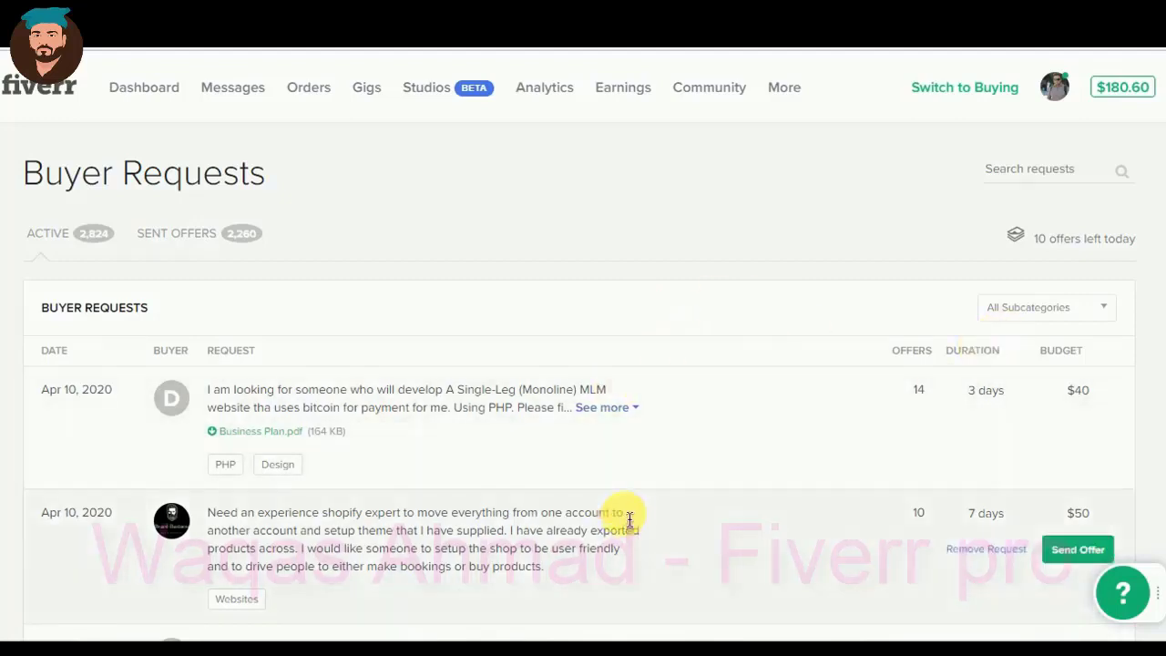
pyautogui.scroll(-1, 625, 520)
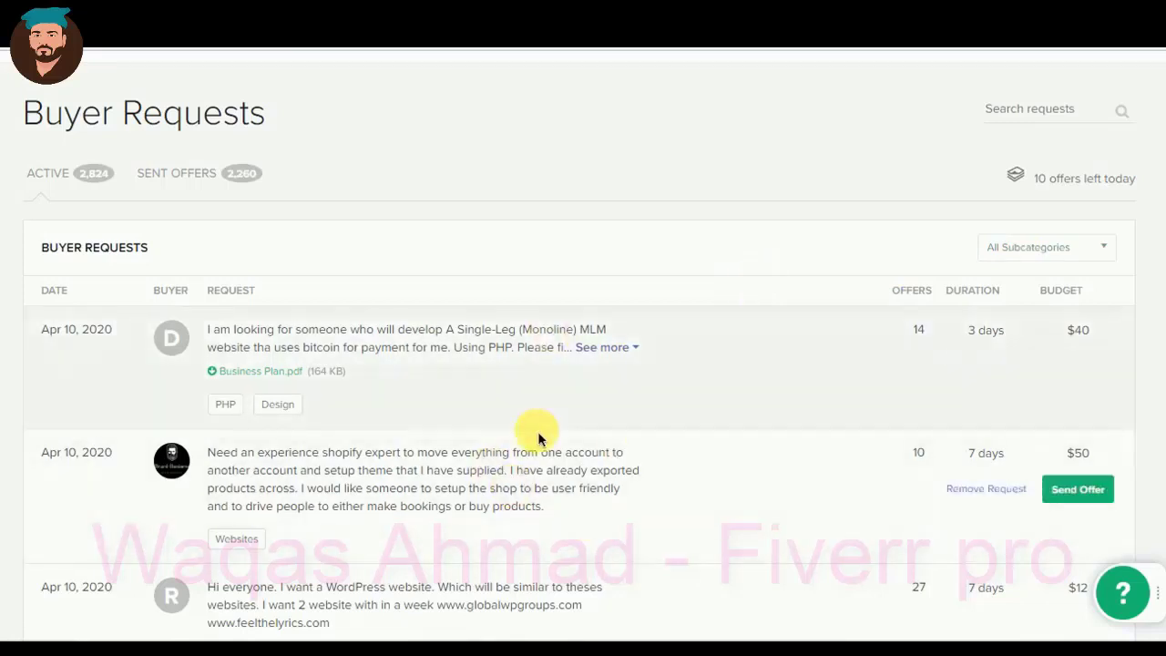
pyautogui.scroll(-1, 538, 431)
pyautogui.scroll(1, 535, 434)
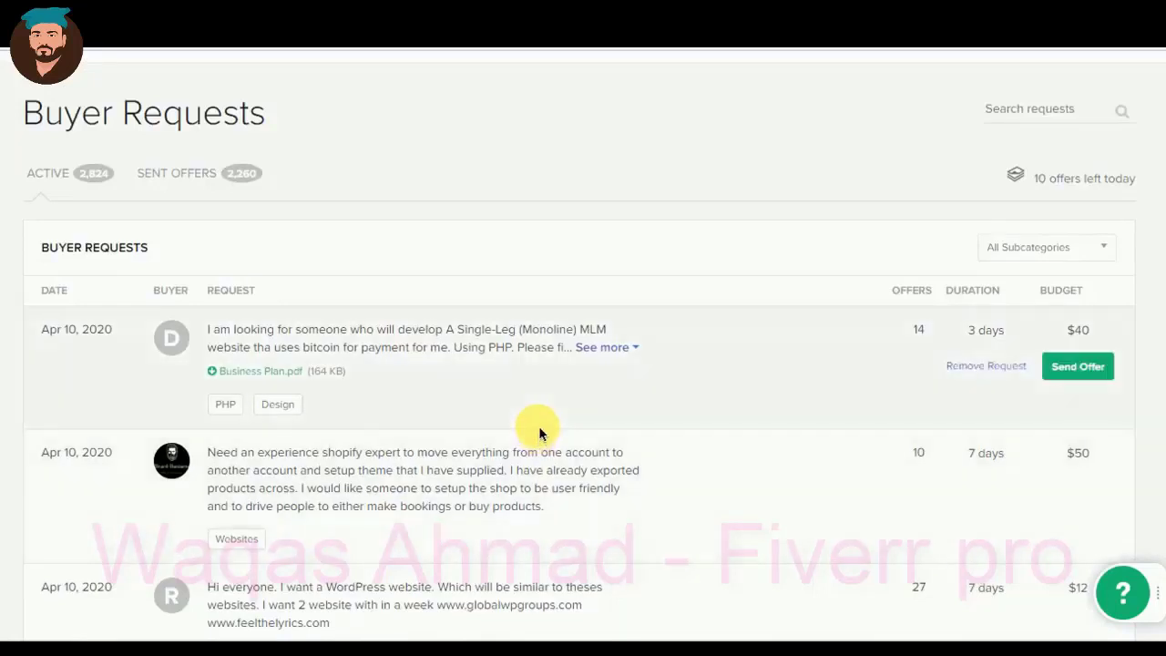
pyautogui.scroll(-1, 539, 426)
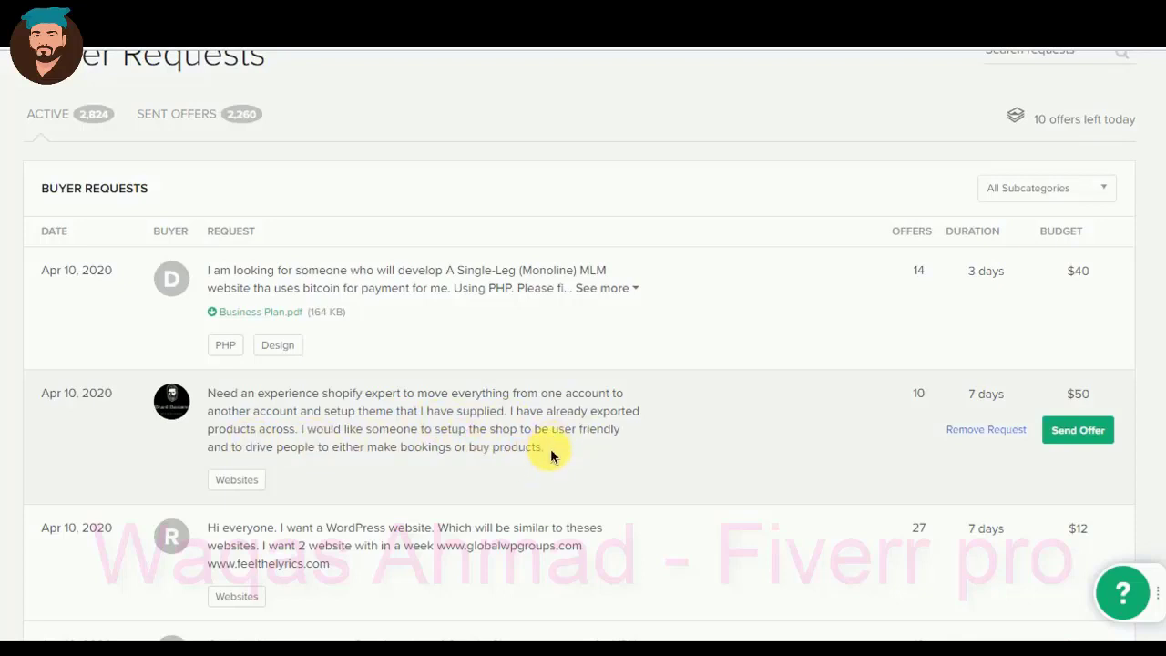
# Read the request for a Shopify expert to move an account and compare its number of offers with the other listed requests
pyautogui.moveTo(547, 451); pyautogui.dragTo(216, 400)
pyautogui.click(370, 438)
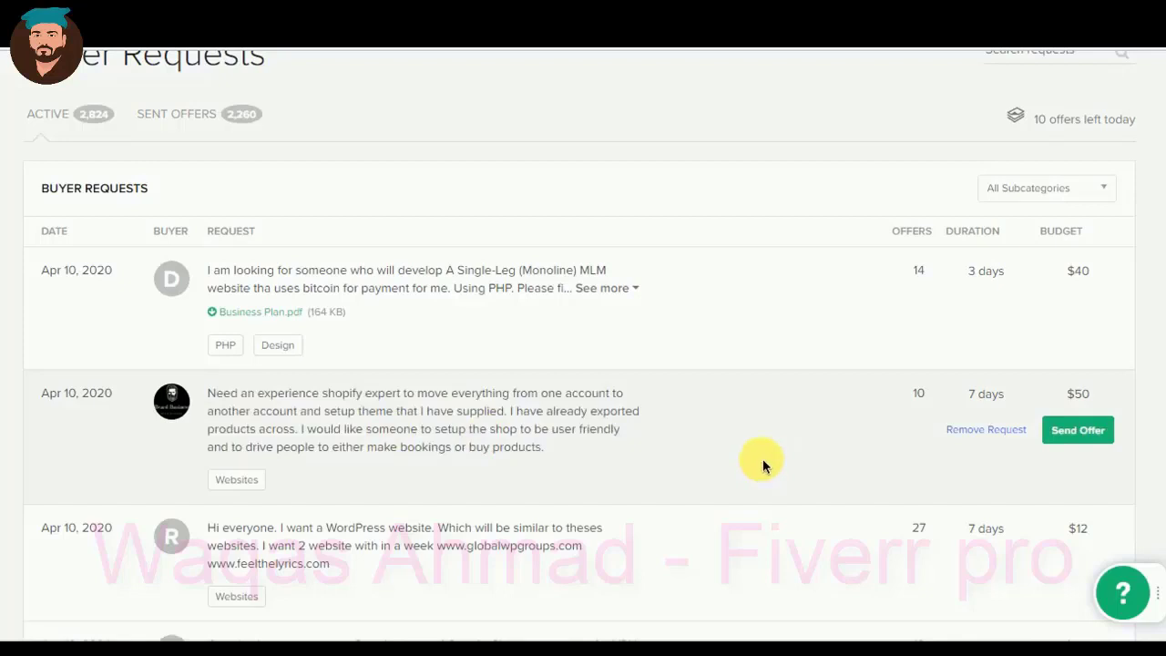
pyautogui.scroll(-1, 730, 465)
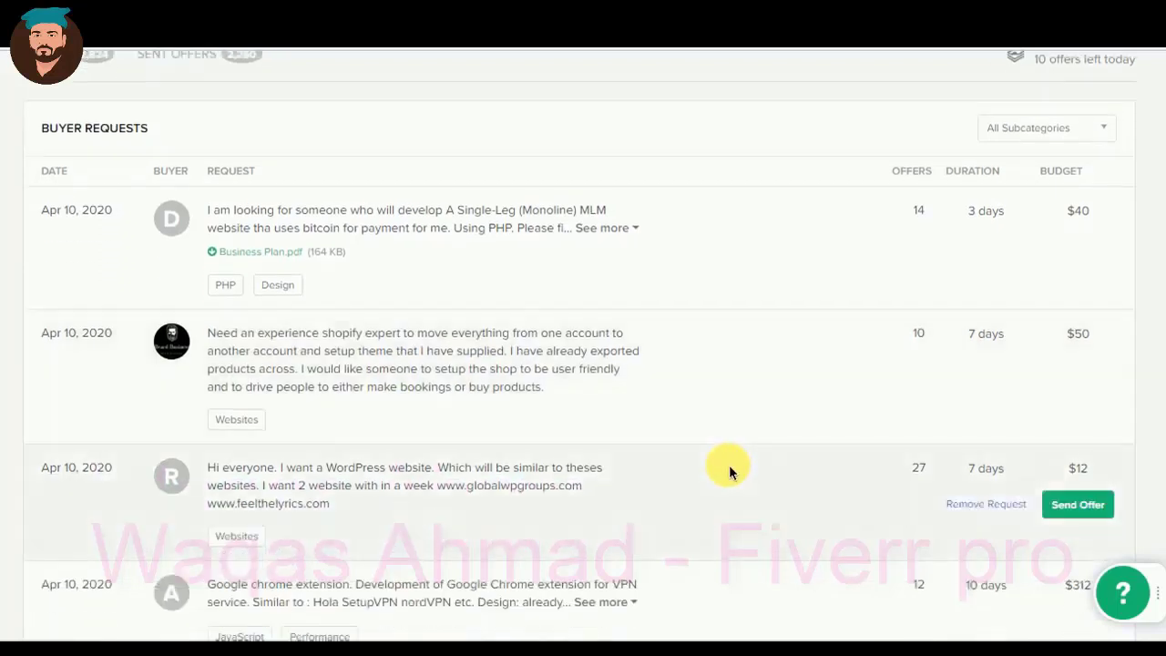
pyautogui.scroll(-2, 730, 468)
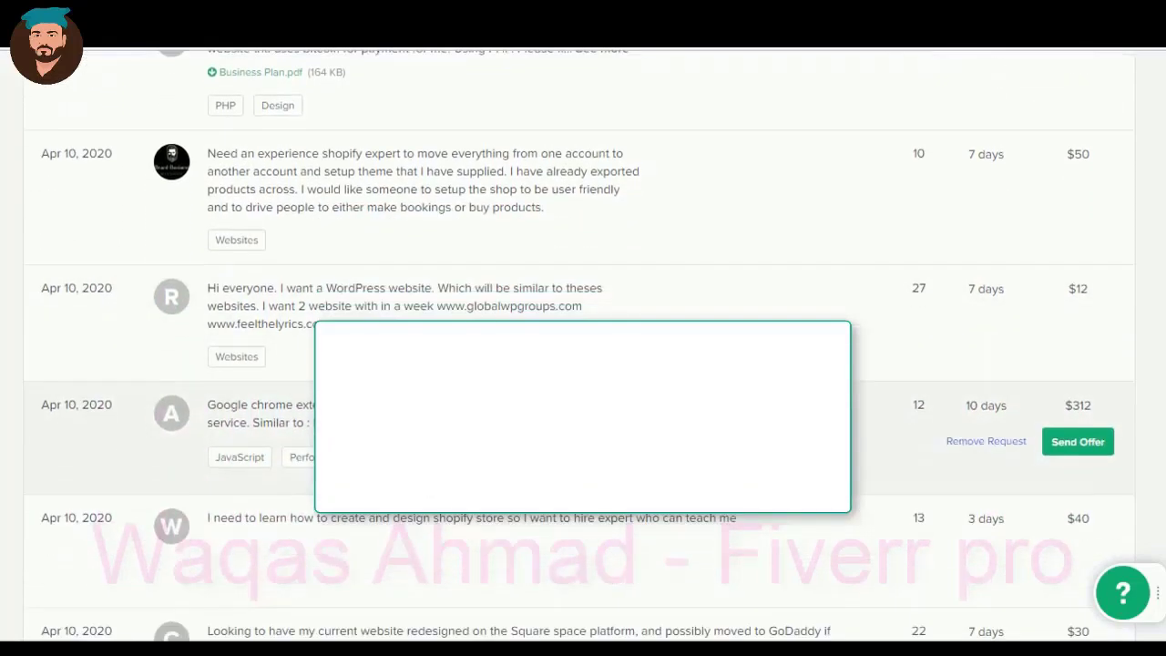
pyautogui.scroll(-3, 730, 464)
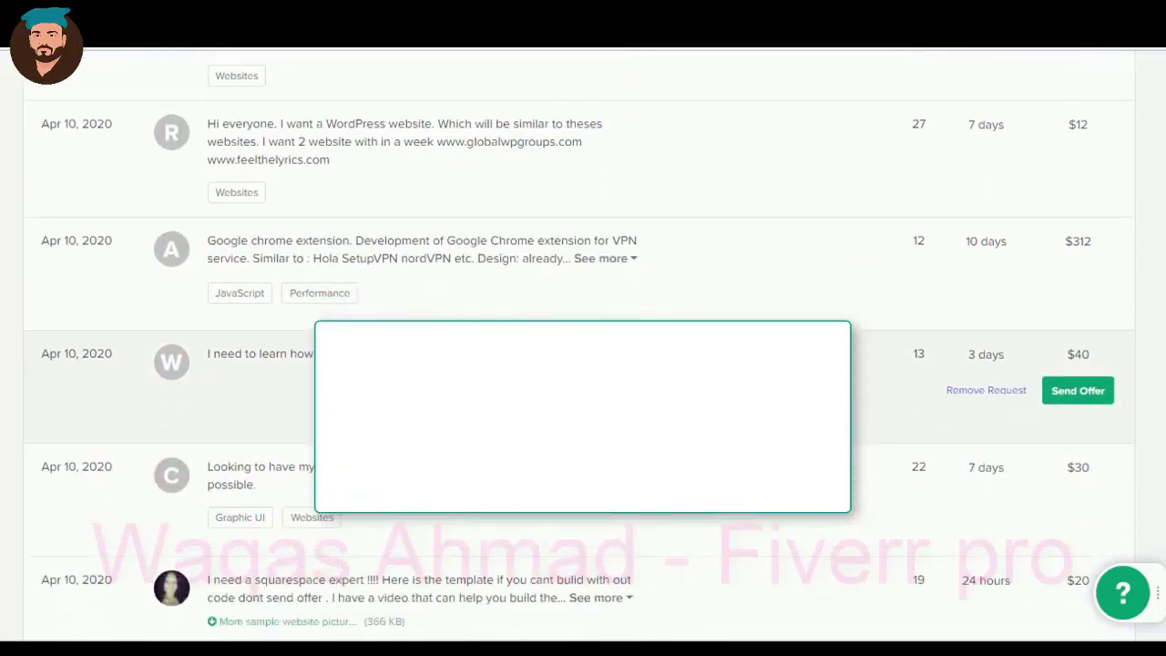
pyautogui.scroll(-1, 730, 465)
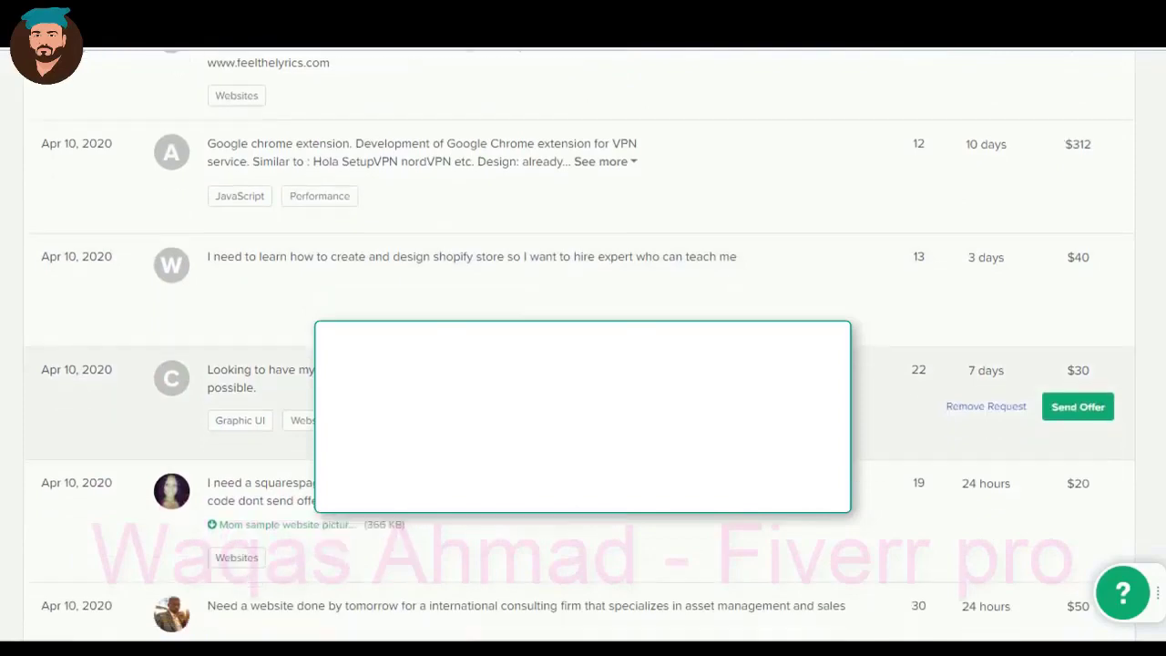
pyautogui.scroll(3, 729, 465)
pyautogui.scroll(1, 646, 259)
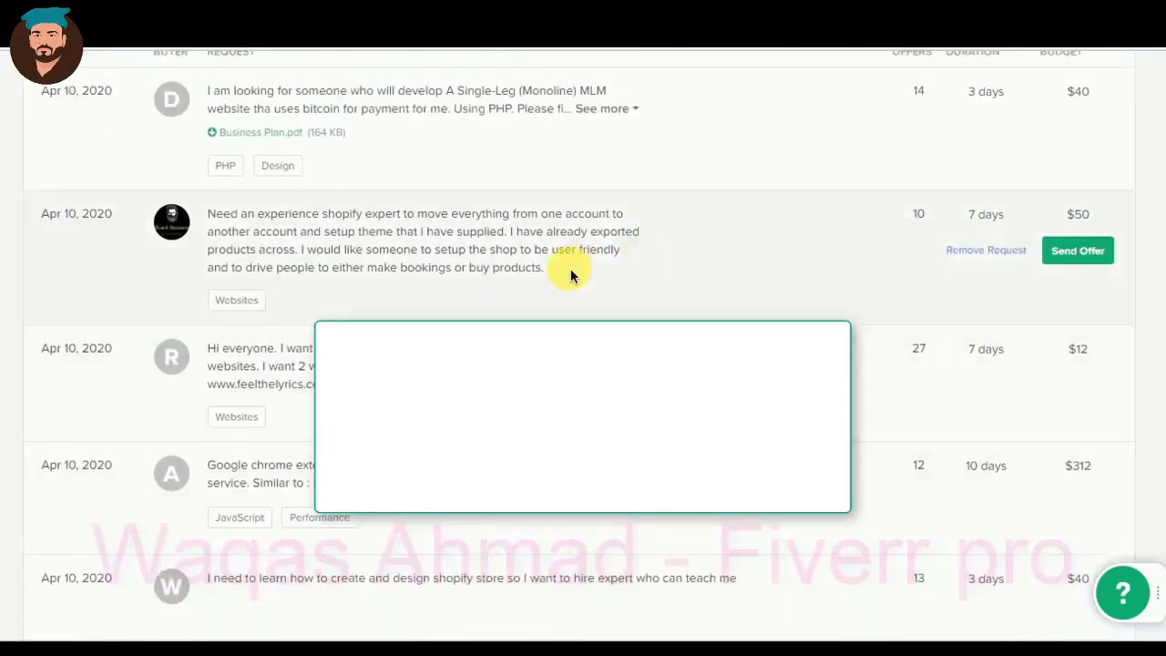
pyautogui.moveTo(486, 265); pyautogui.dragTo(259, 244)
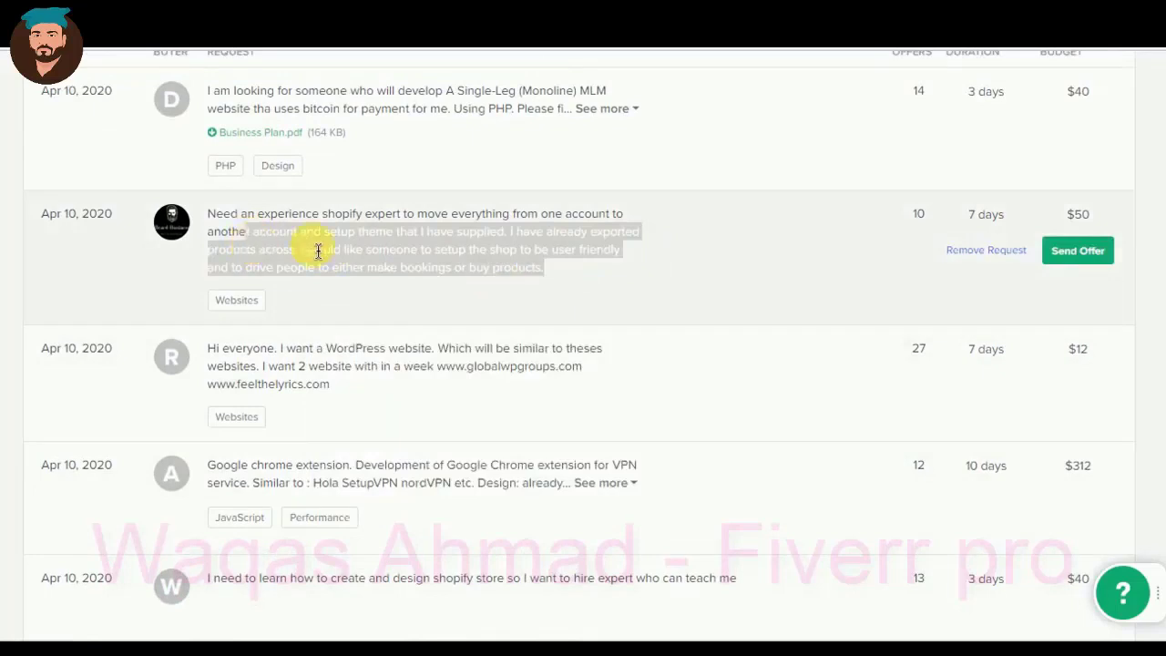
pyautogui.click(482, 267)
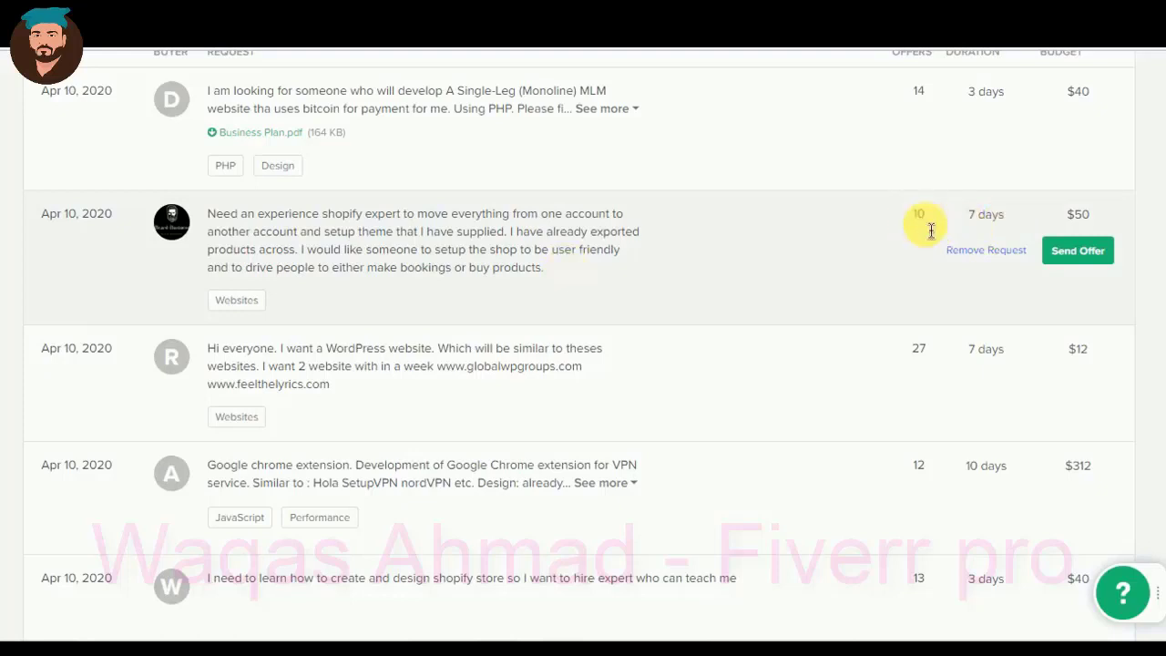
pyautogui.scroll(1, 916, 226)
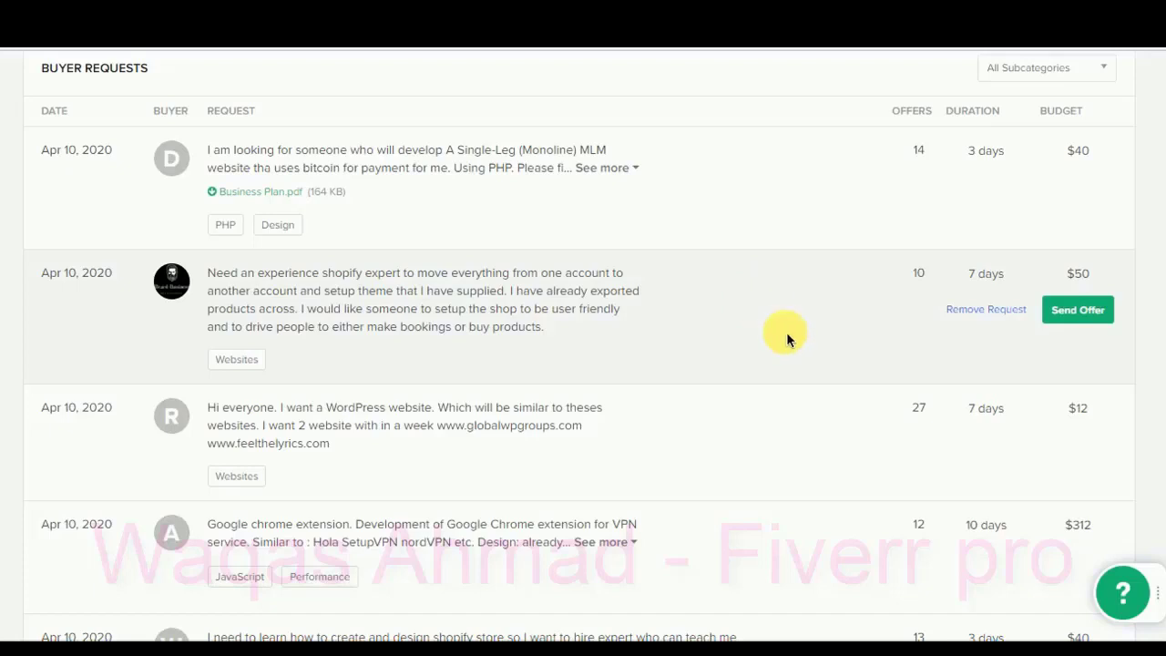
pyautogui.click(930, 288)
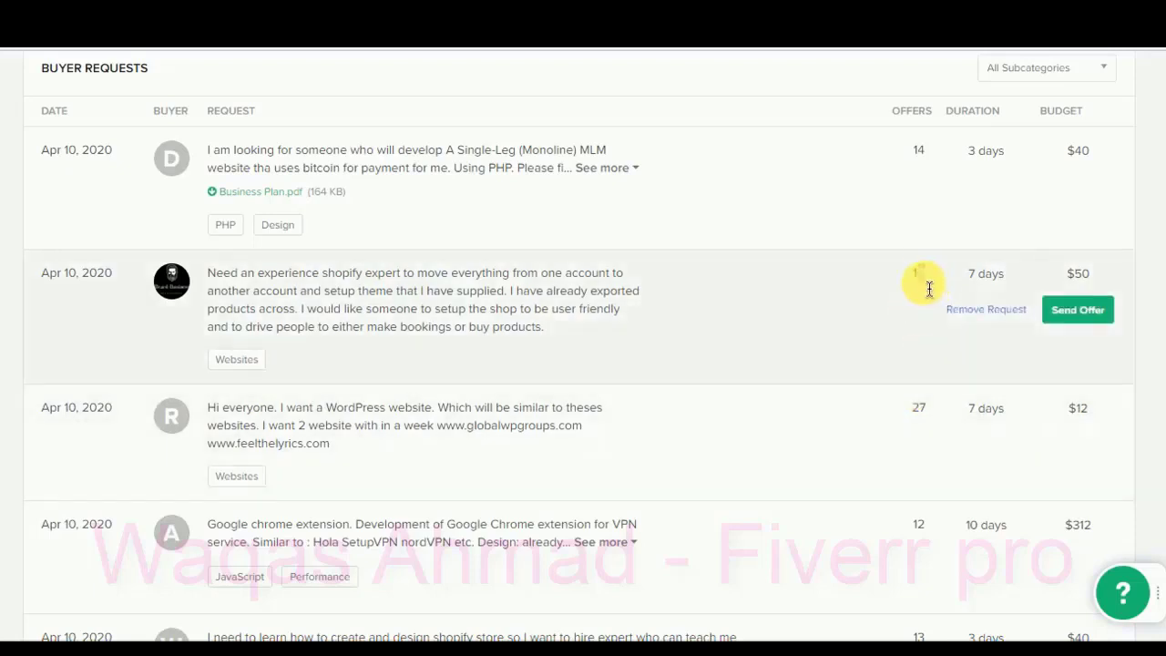
pyautogui.moveTo(555, 320); pyautogui.dragTo(448, 337)
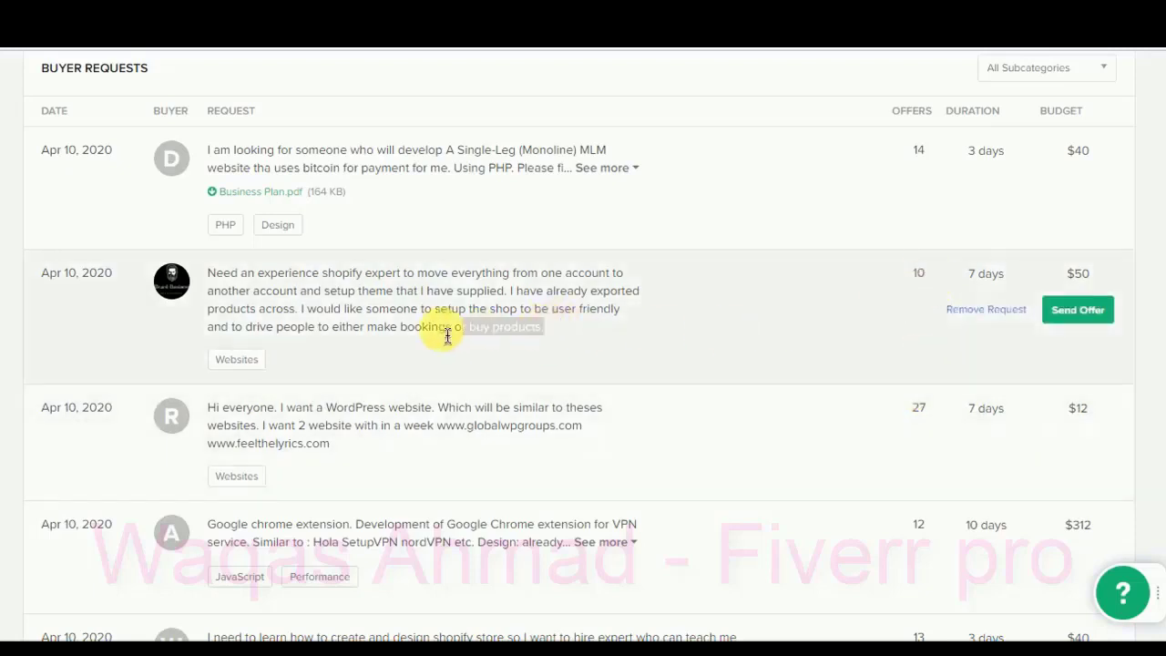
pyautogui.click(448, 337)
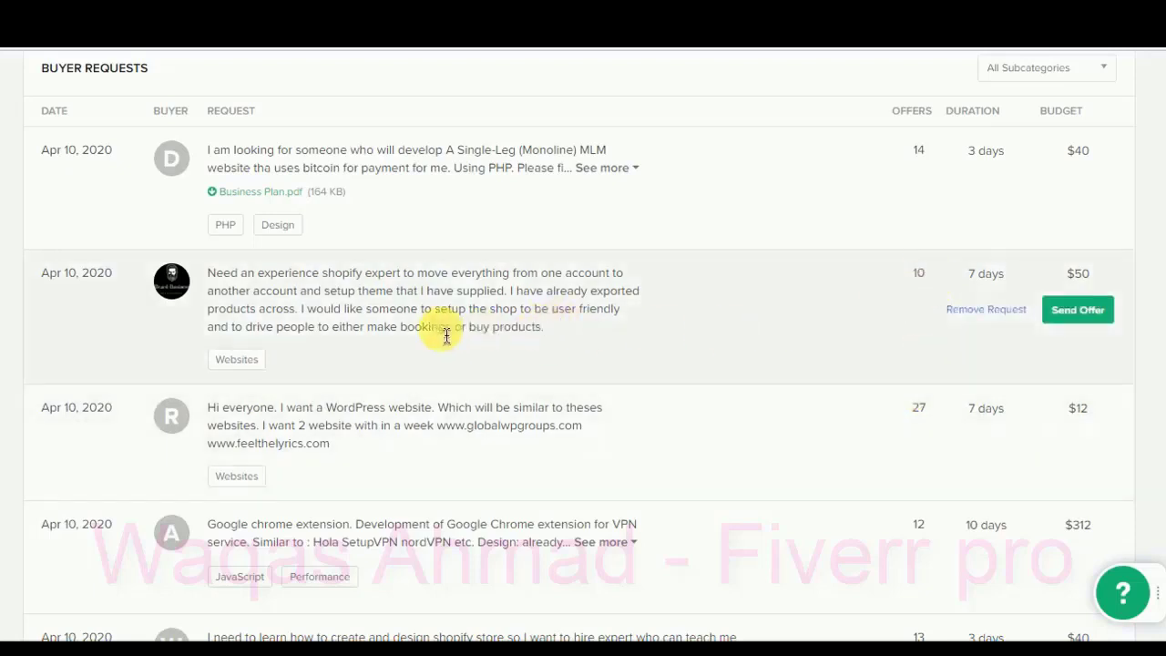
# Start a custom offer for the Shopify account-move request using the gig "I will make your website responsive"
pyautogui.click(1076, 319)
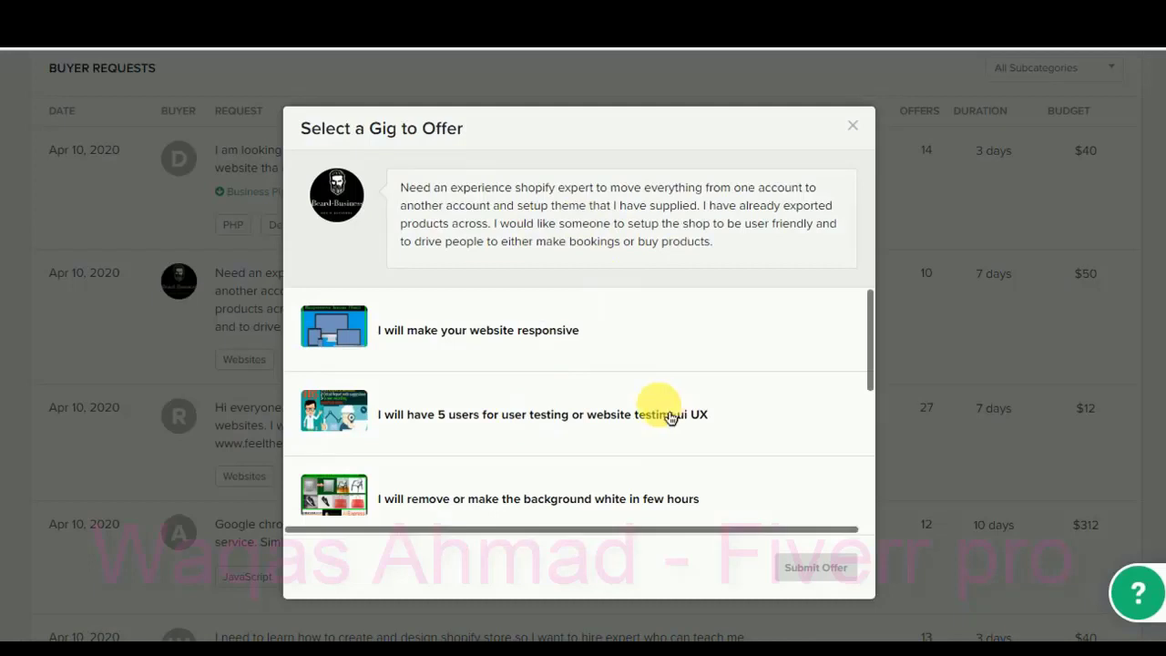
pyautogui.click(552, 346)
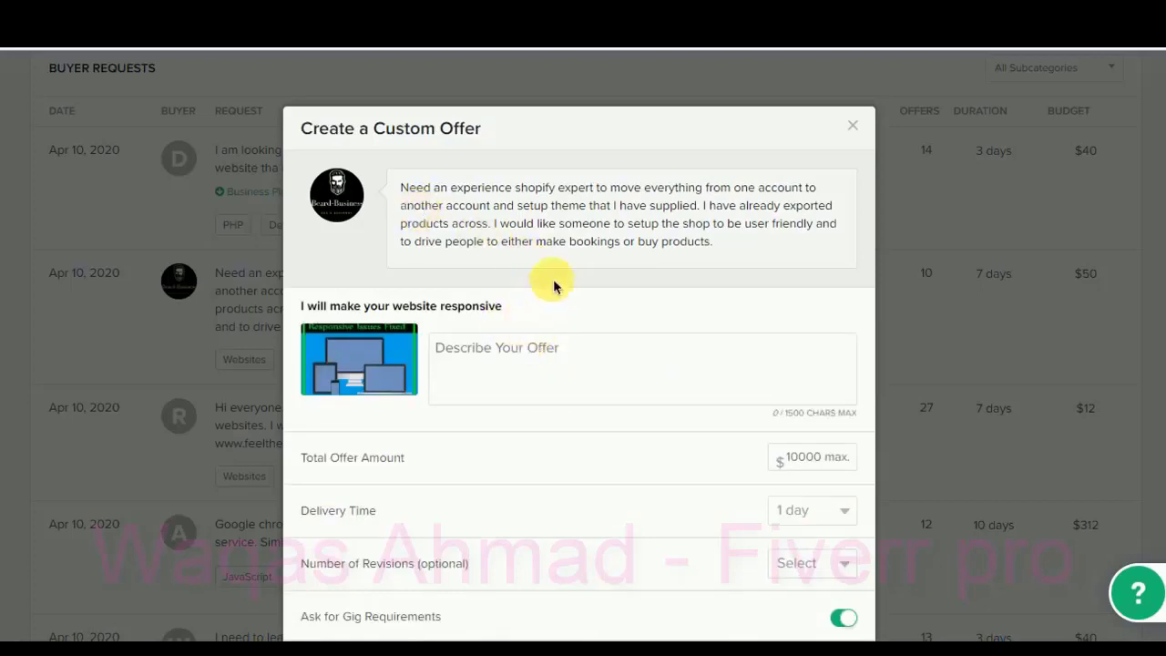
pyautogui.scroll(-1, 578, 302)
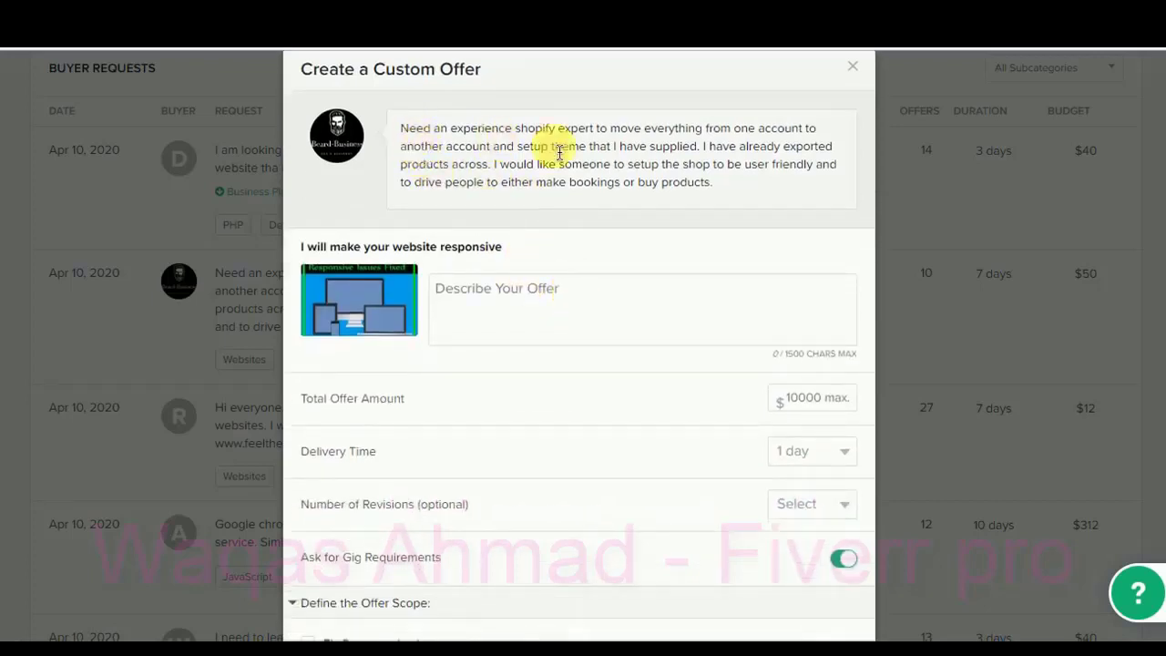
# Begin the offer description with the greeting "Hi," followed by a new line
pyautogui.click(620, 315)
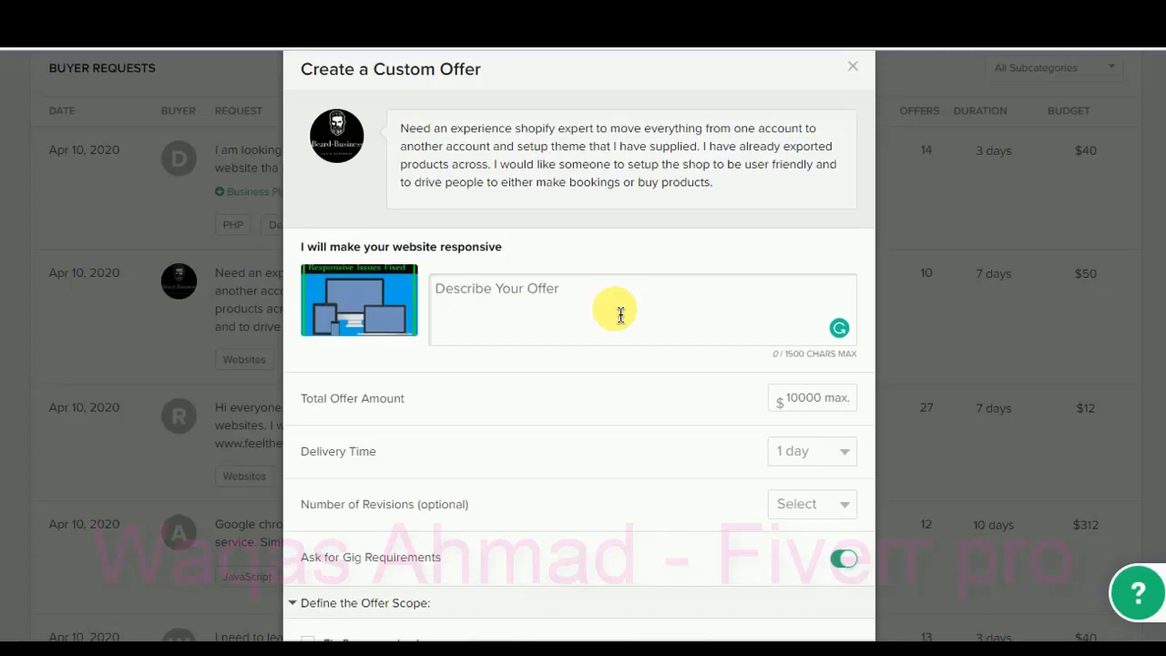
pyautogui.write('Hi,')
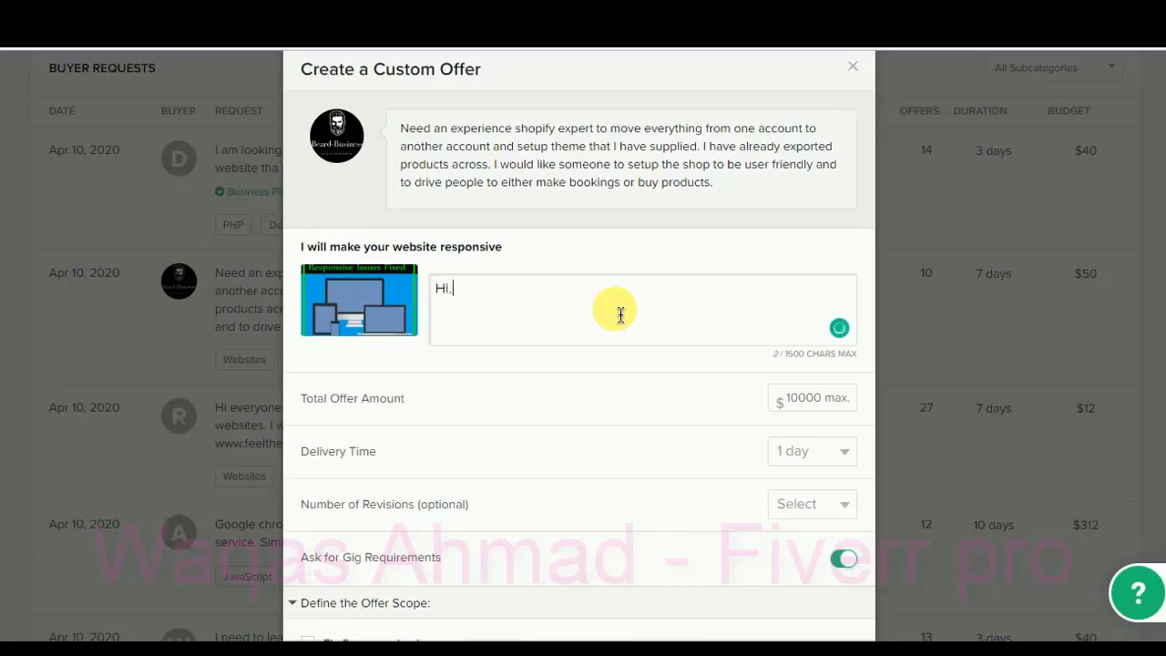
pyautogui.press('Return')
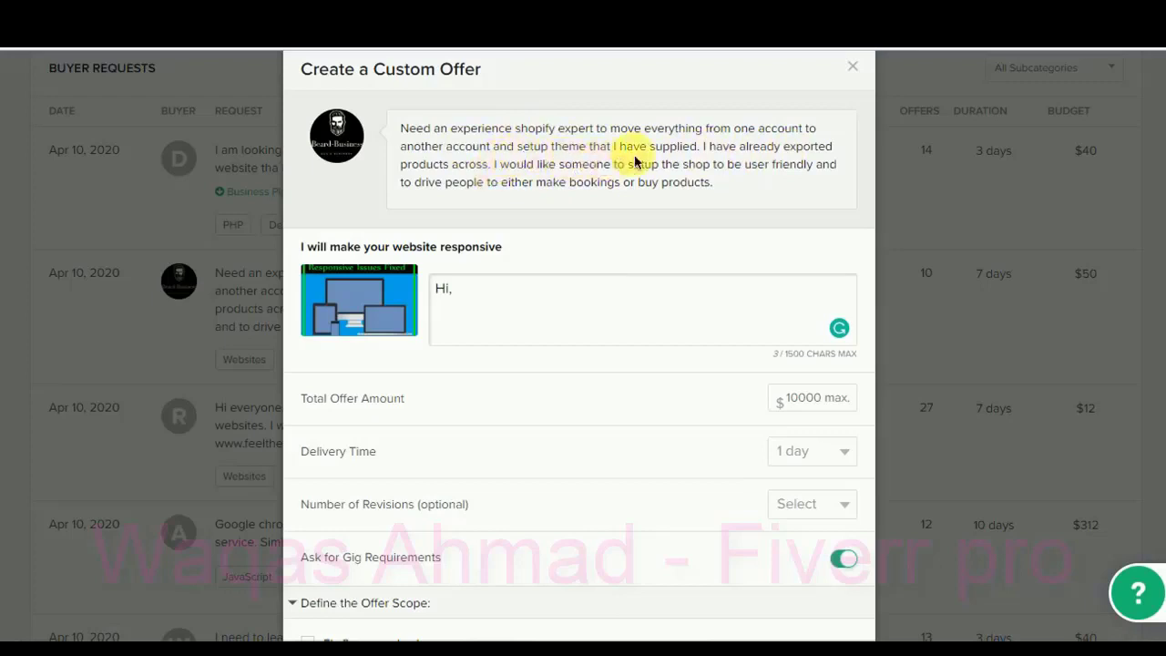
# Reread the buyer's request for the account move, the theme setup and the bookings or product sales it asks for
pyautogui.moveTo(703, 148); pyautogui.dragTo(418, 144)
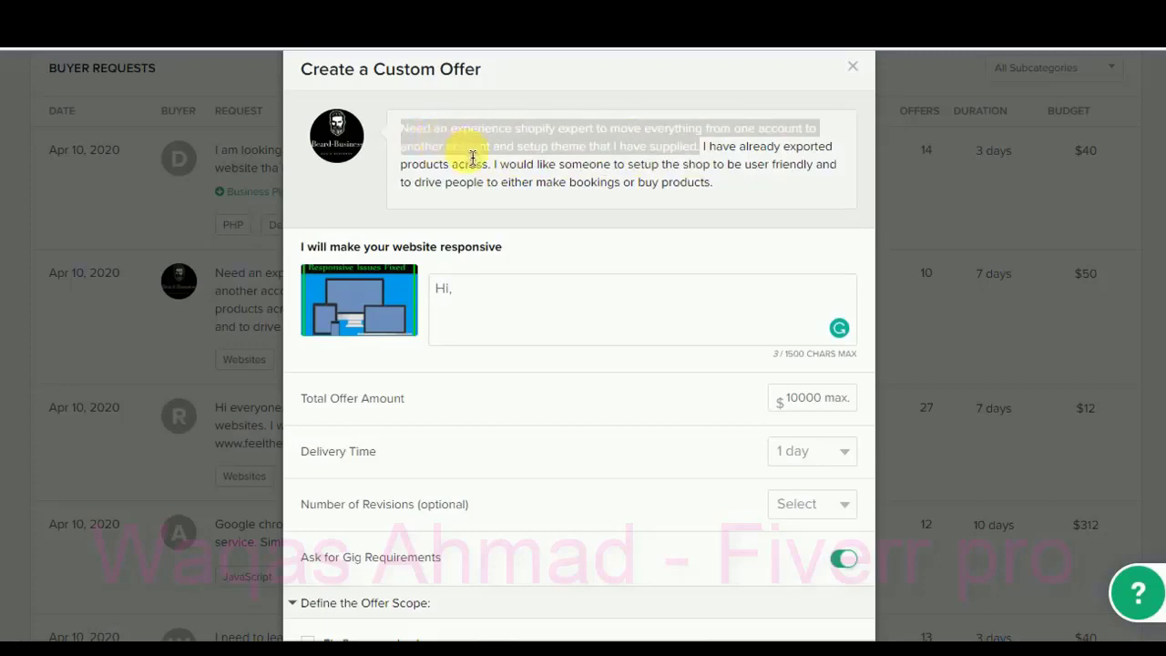
pyautogui.click(638, 171)
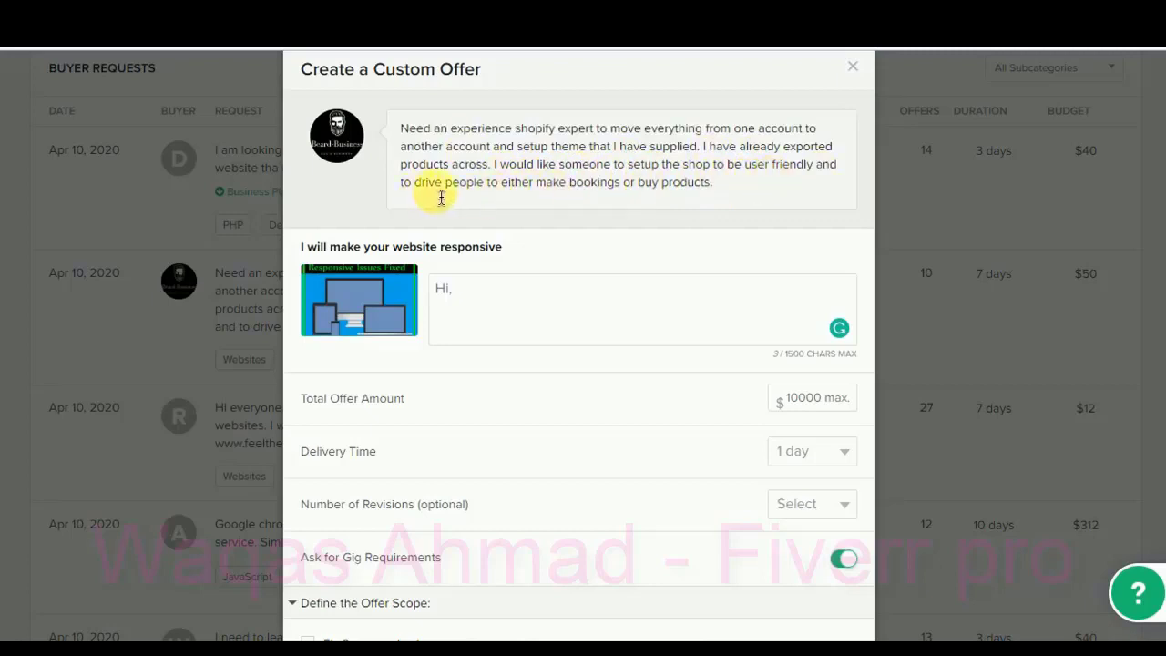
pyautogui.moveTo(448, 194); pyautogui.dragTo(604, 195)
pyautogui.click(628, 201)
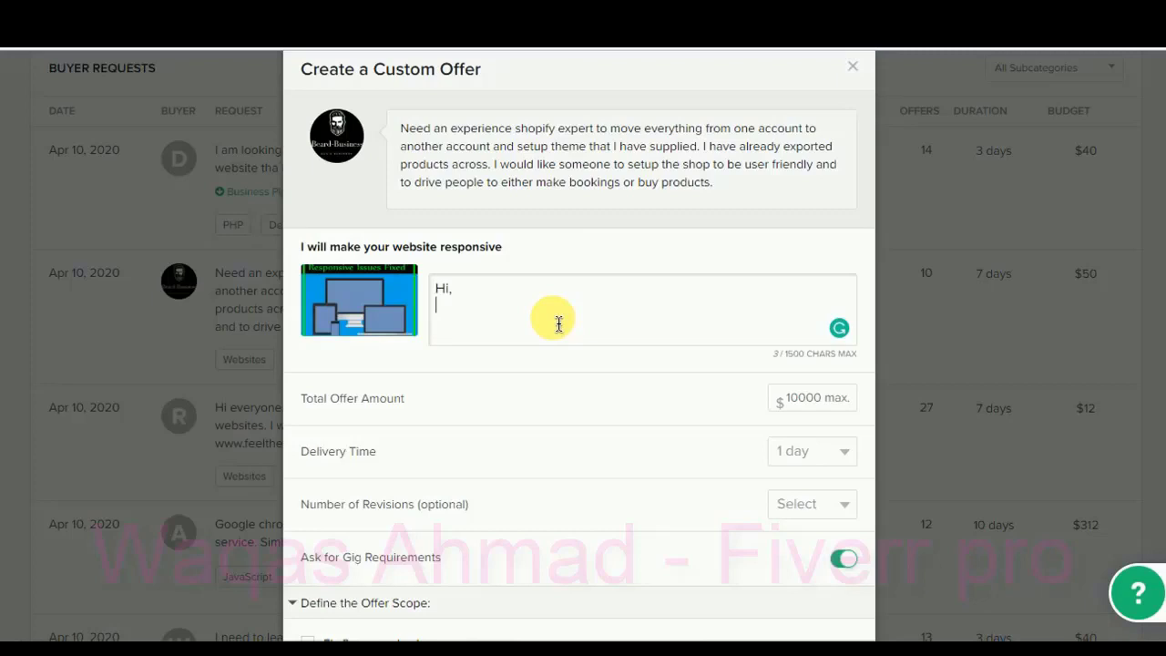
# Write below the greeting "I just see that you need a Shopify Expert to move everything from one to another account"
pyautogui.press('Return')
pyautogui.write('I just see that you n')
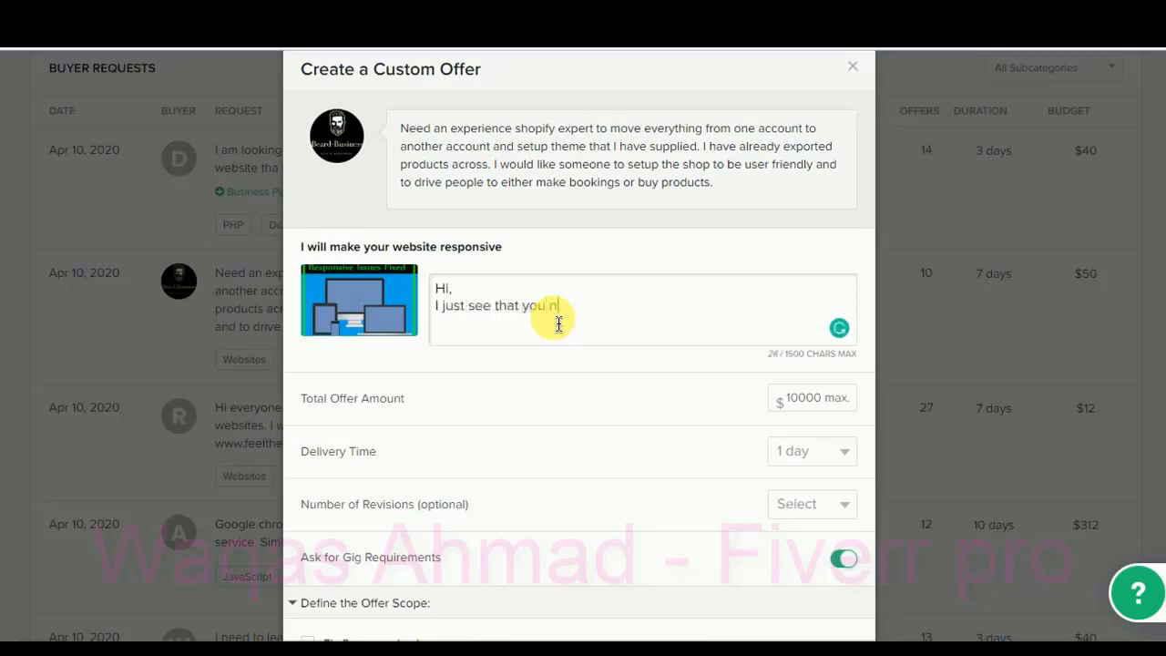
pyautogui.write('eed a Shop')
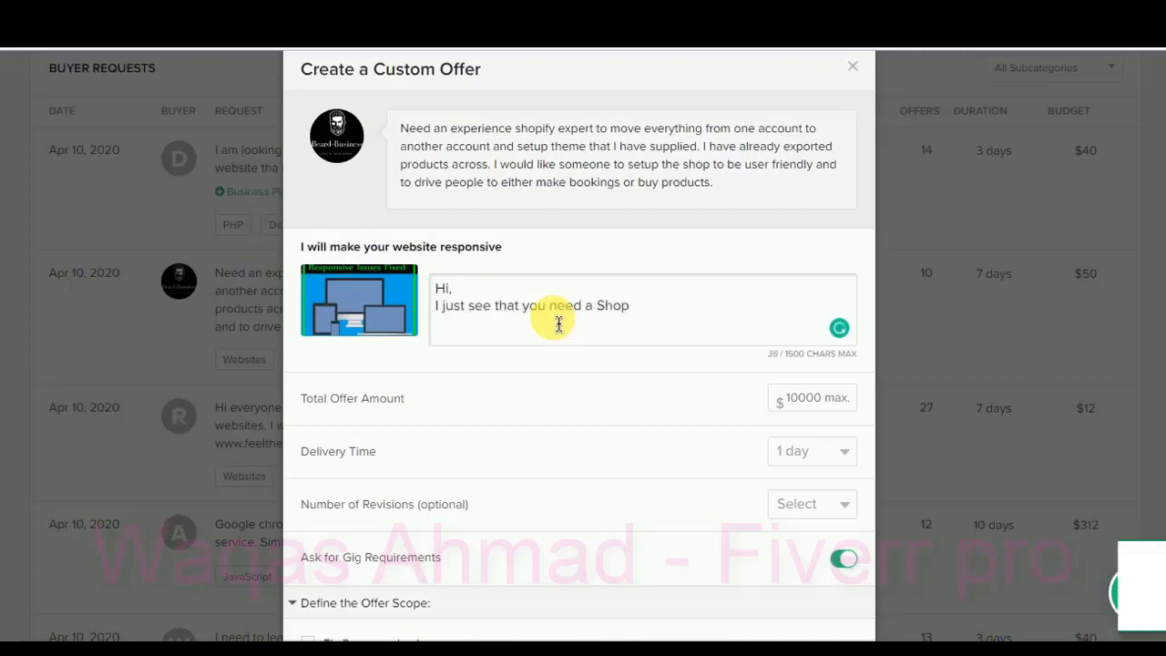
pyautogui.write('ify Exp')
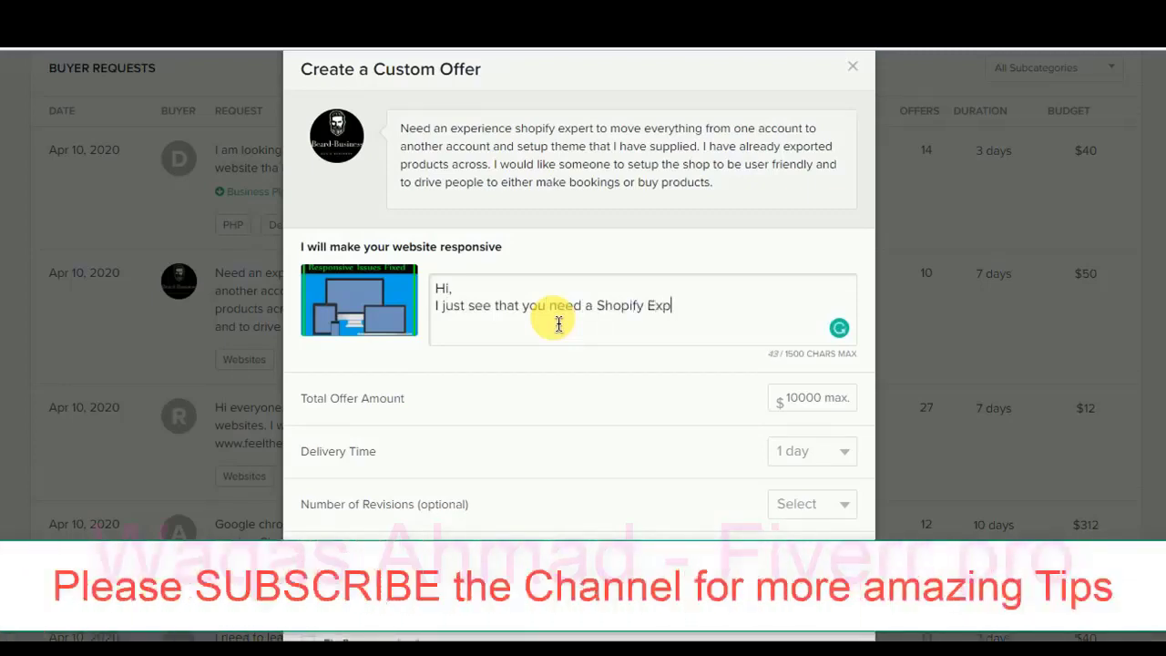
pyautogui.write('ert to move e')
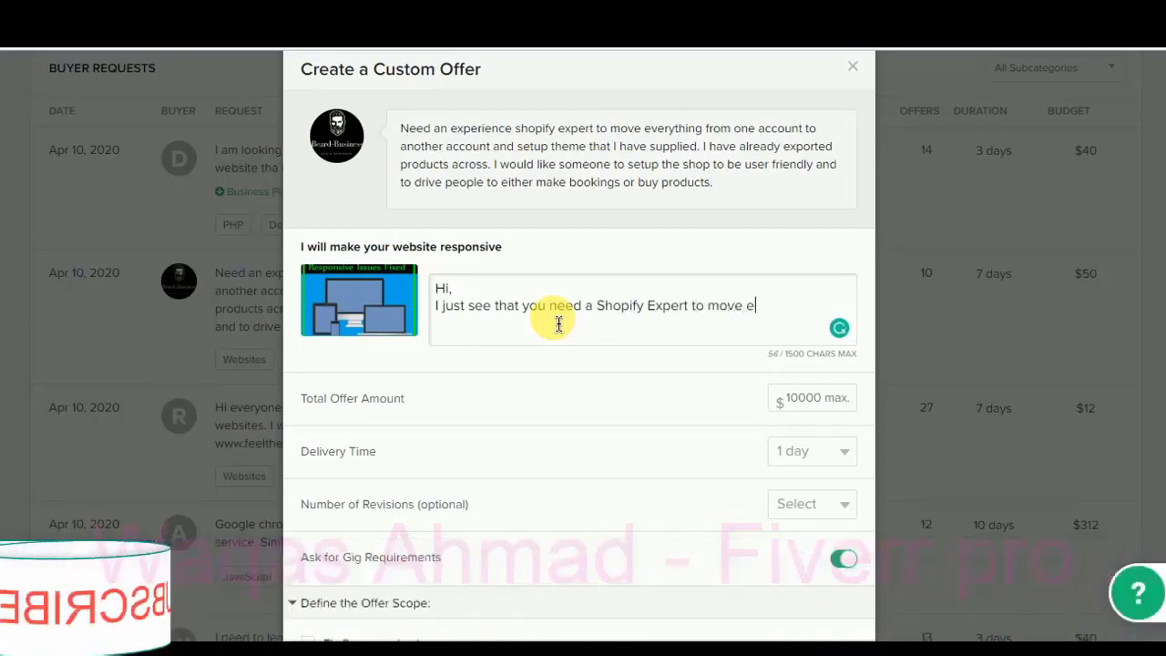
pyautogui.write('verything ')
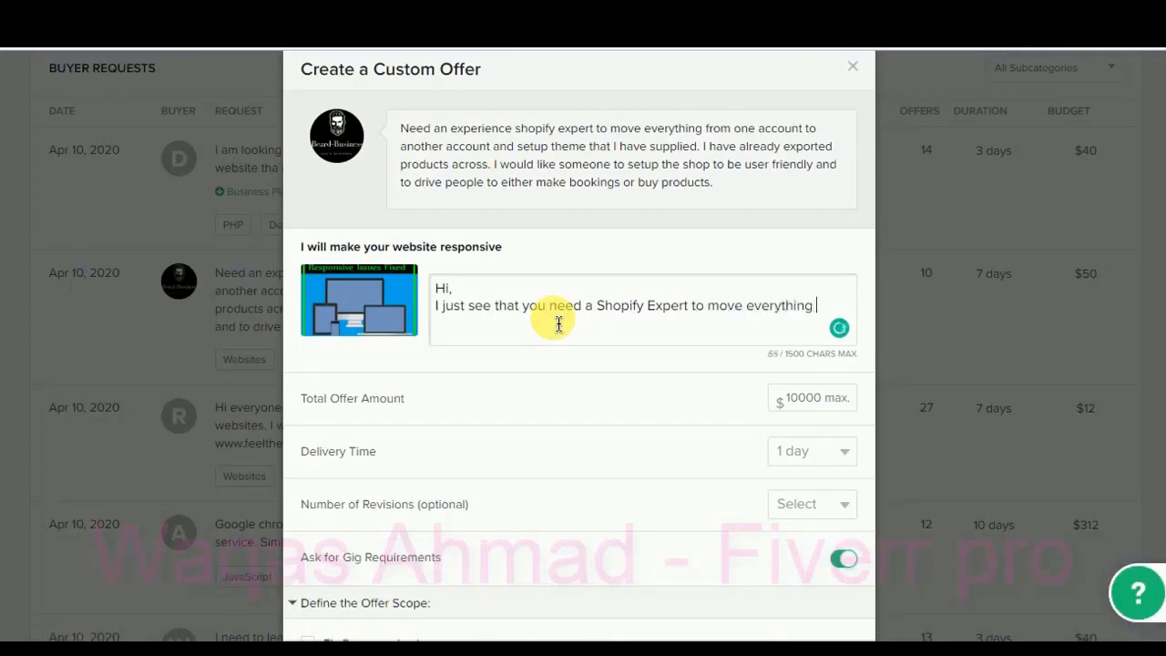
pyautogui.write('from one to ano')
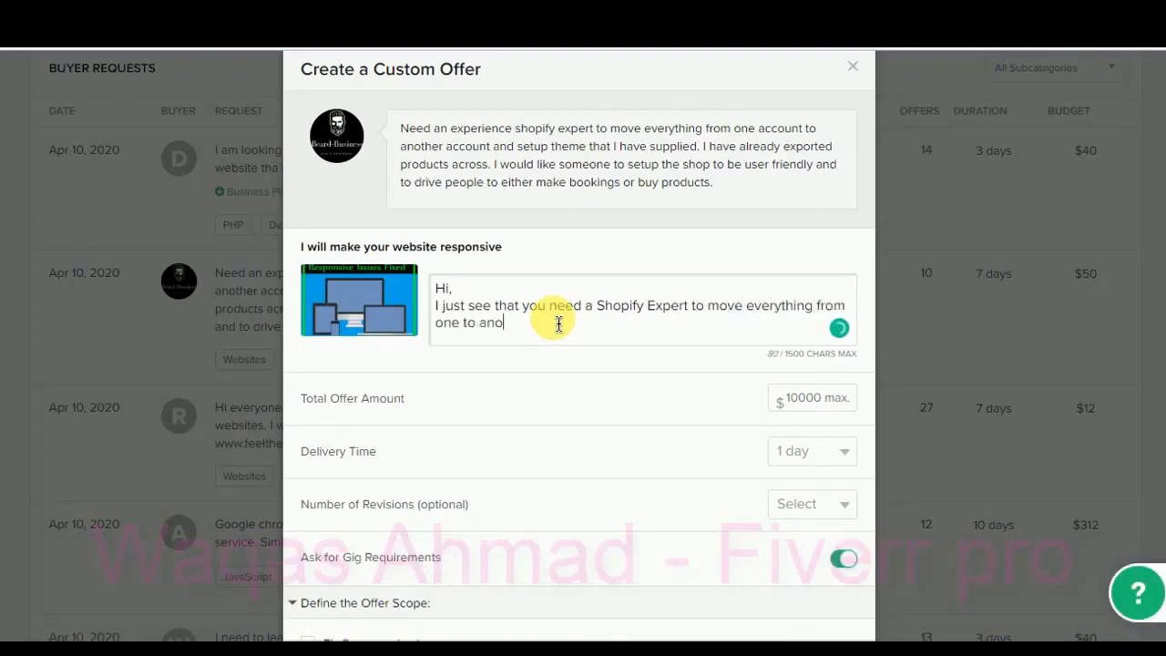
pyautogui.write('ther accout')
pyautogui.press('BackSpace')
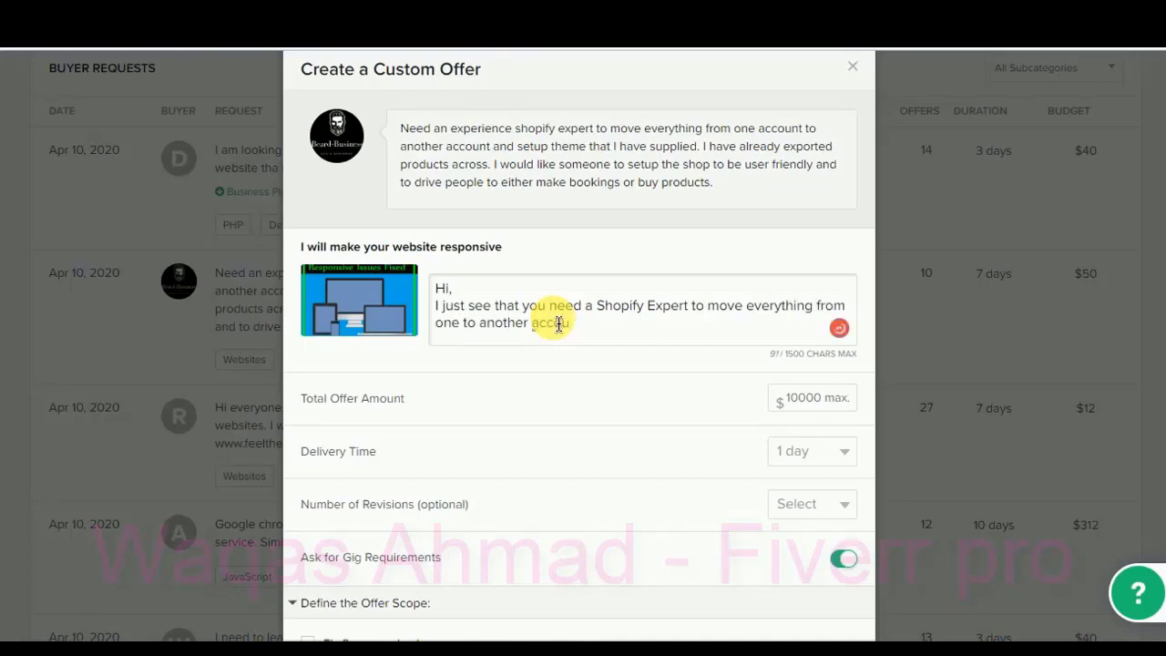
pyautogui.write('nt ans s')
# Complete the sentence with "and set up a user-friendly shop for you.", correcting the spelling of "and" and "set up"
pyautogui.press('BackSpace')
pyautogui.write('setup ')
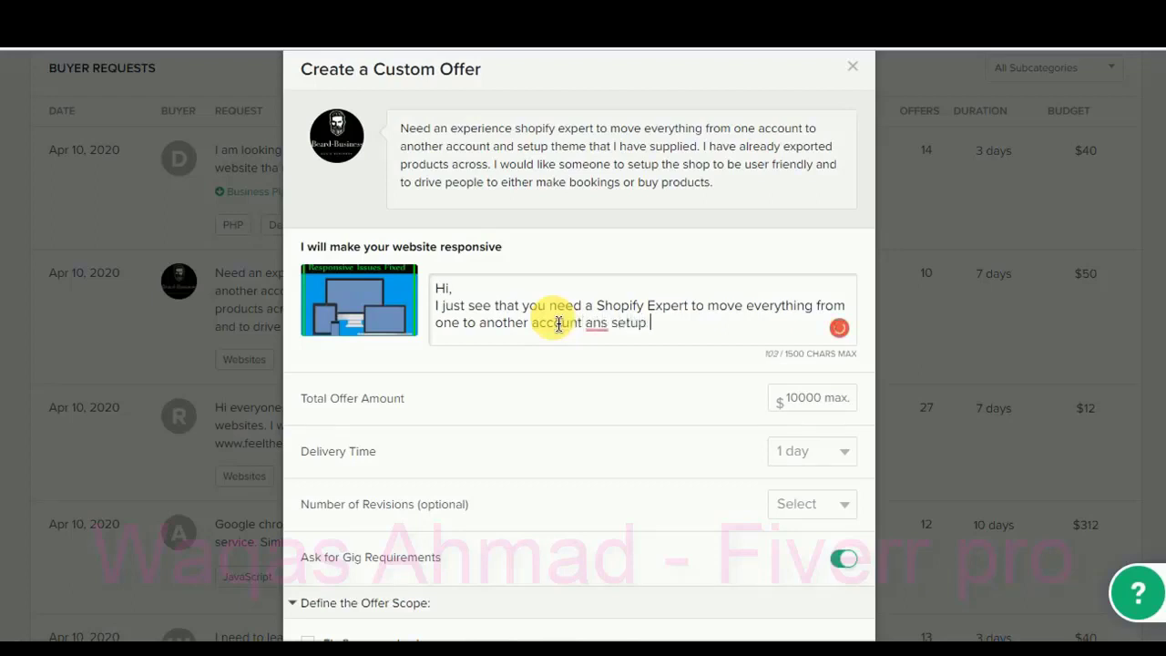
pyautogui.write('a user-friendly')
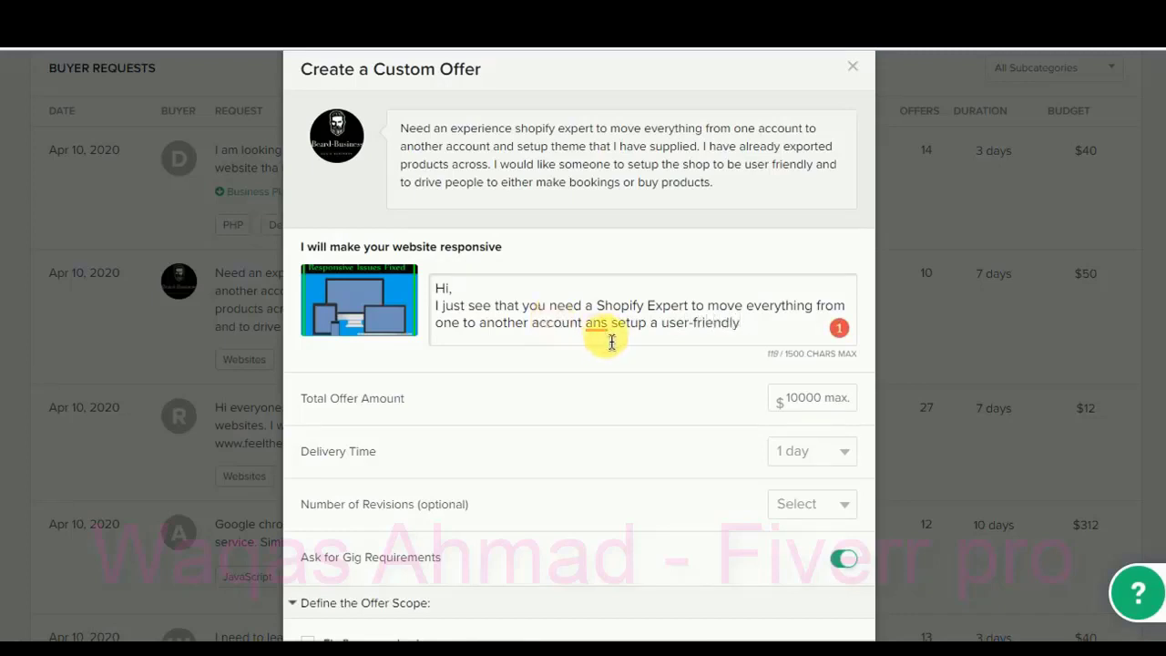
pyautogui.click(603, 335)
pyautogui.click(608, 355)
pyautogui.click(773, 343)
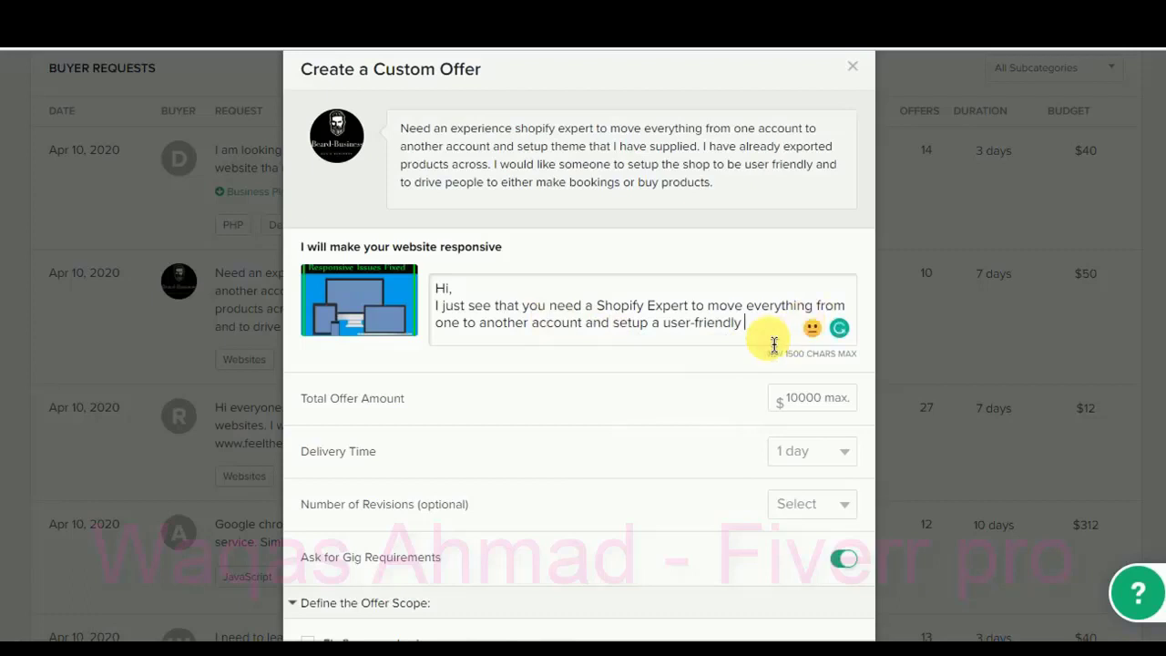
pyautogui.write('shop for you')
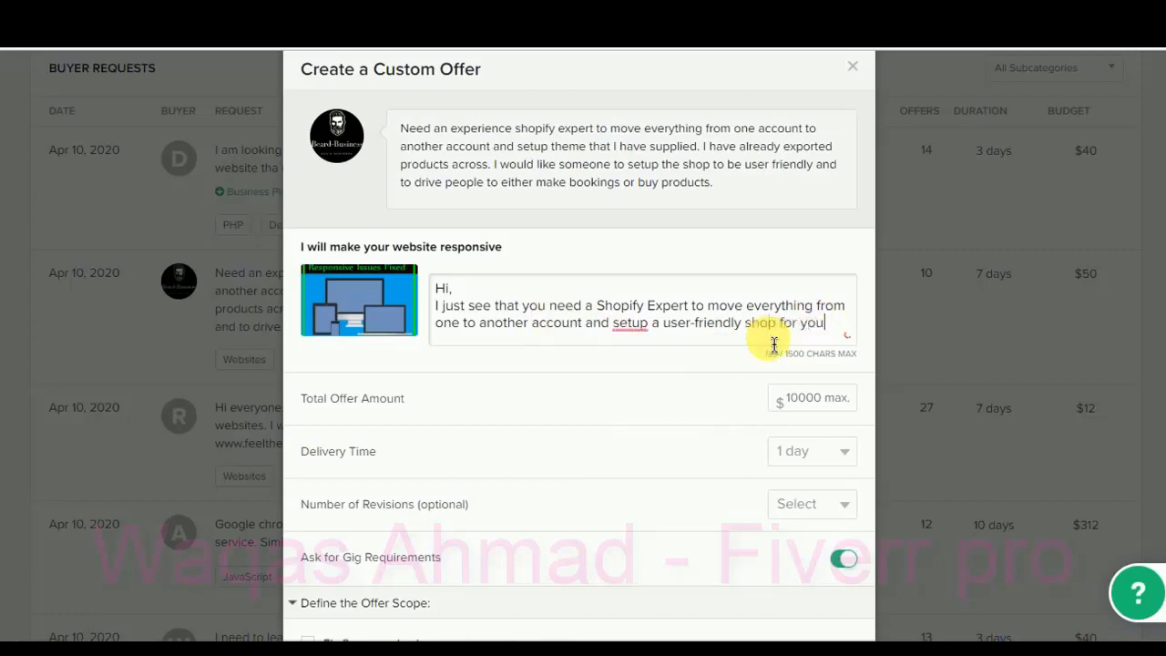
pyautogui.write('.')
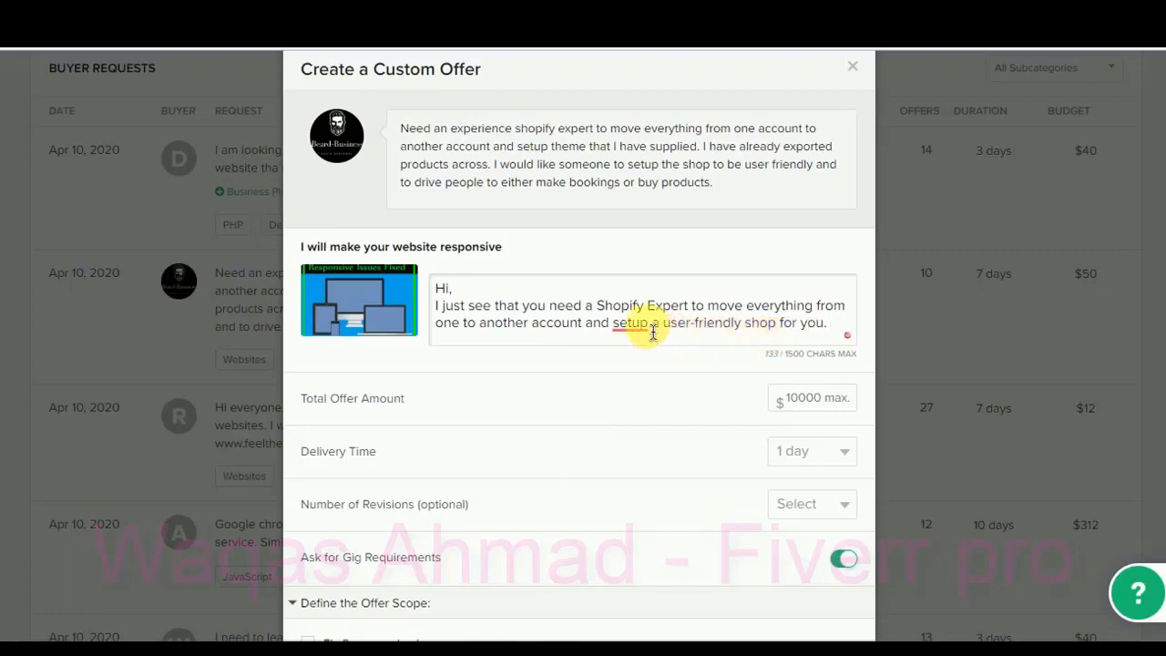
pyautogui.moveTo(652, 333)
pyautogui.click(638, 376)
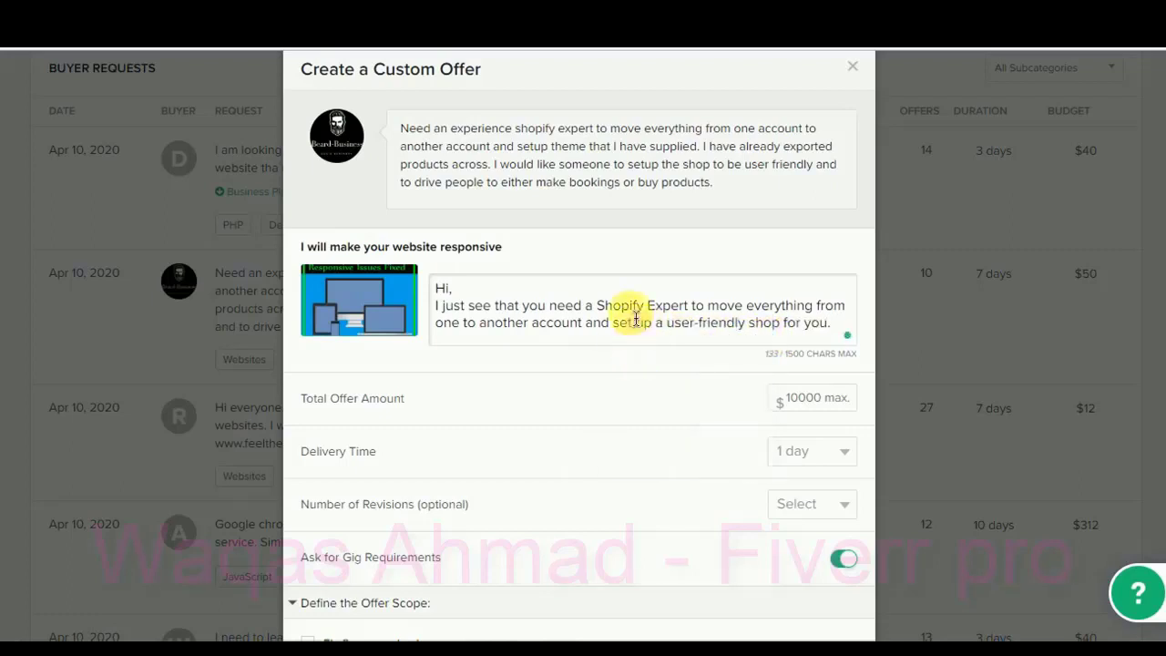
# Compare the opening sentence of the offer description with the full text of the buyer's request
pyautogui.moveTo(841, 338); pyautogui.dragTo(439, 302)
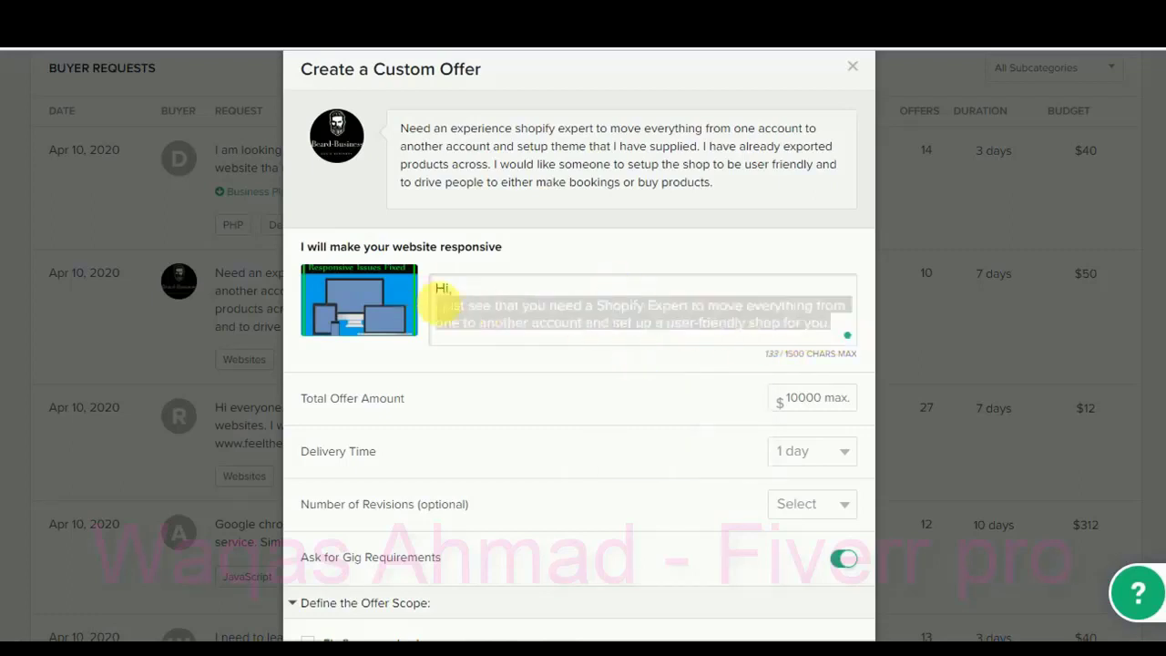
pyautogui.click(556, 330)
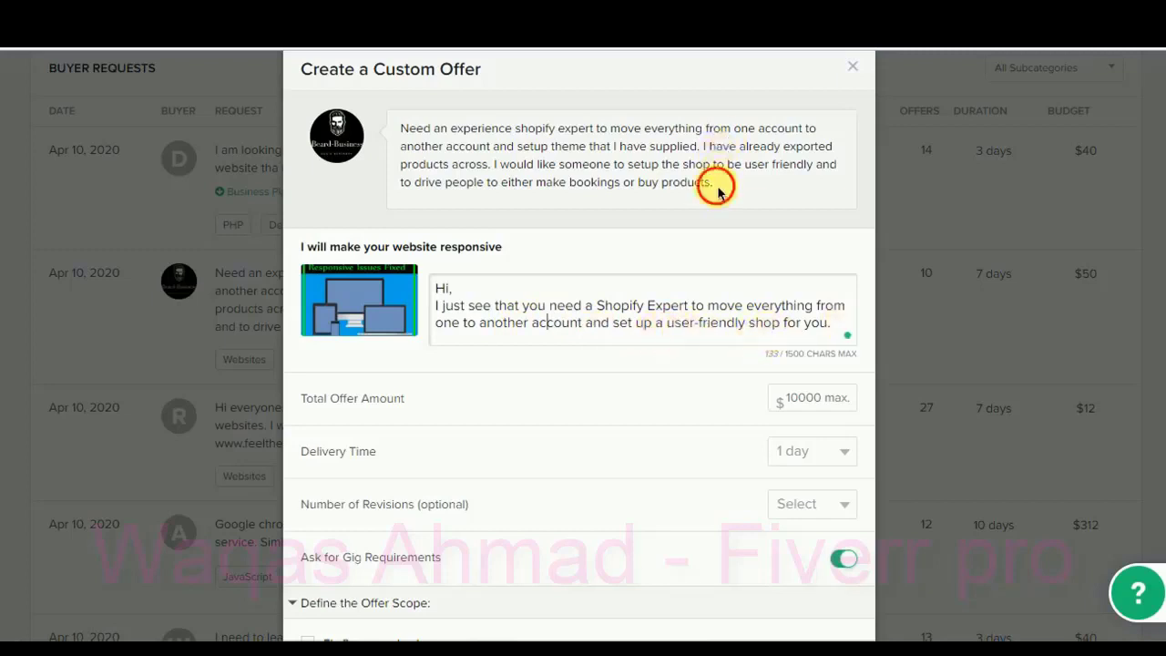
pyautogui.moveTo(716, 182); pyautogui.dragTo(401, 131)
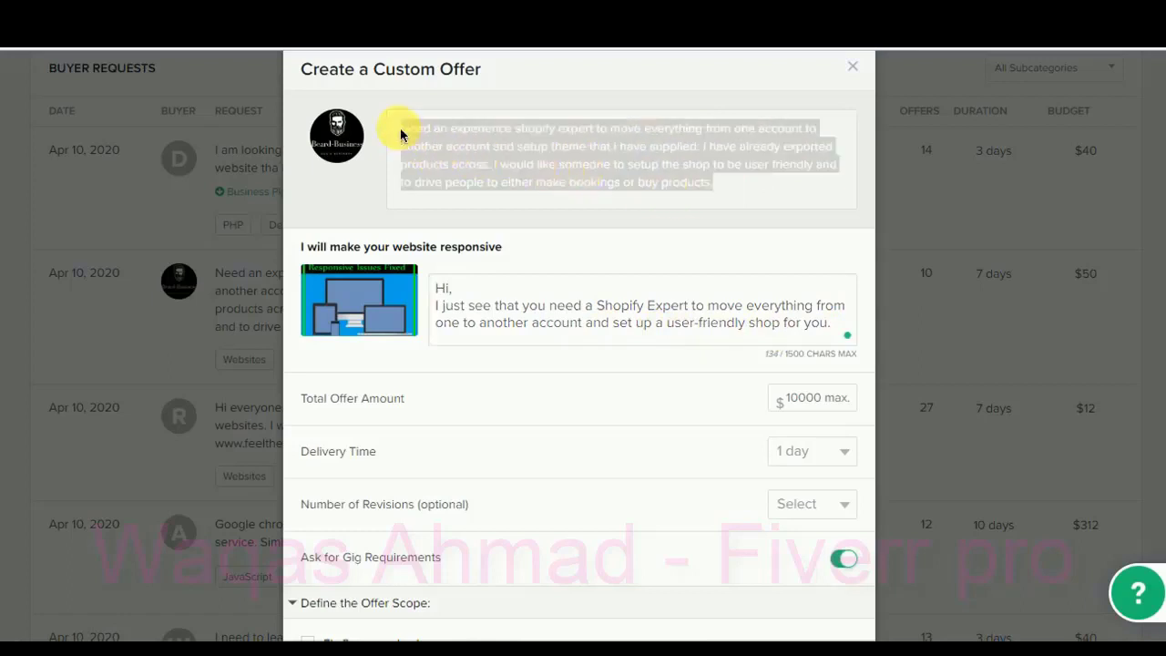
pyautogui.click(401, 131)
pyautogui.click(599, 305)
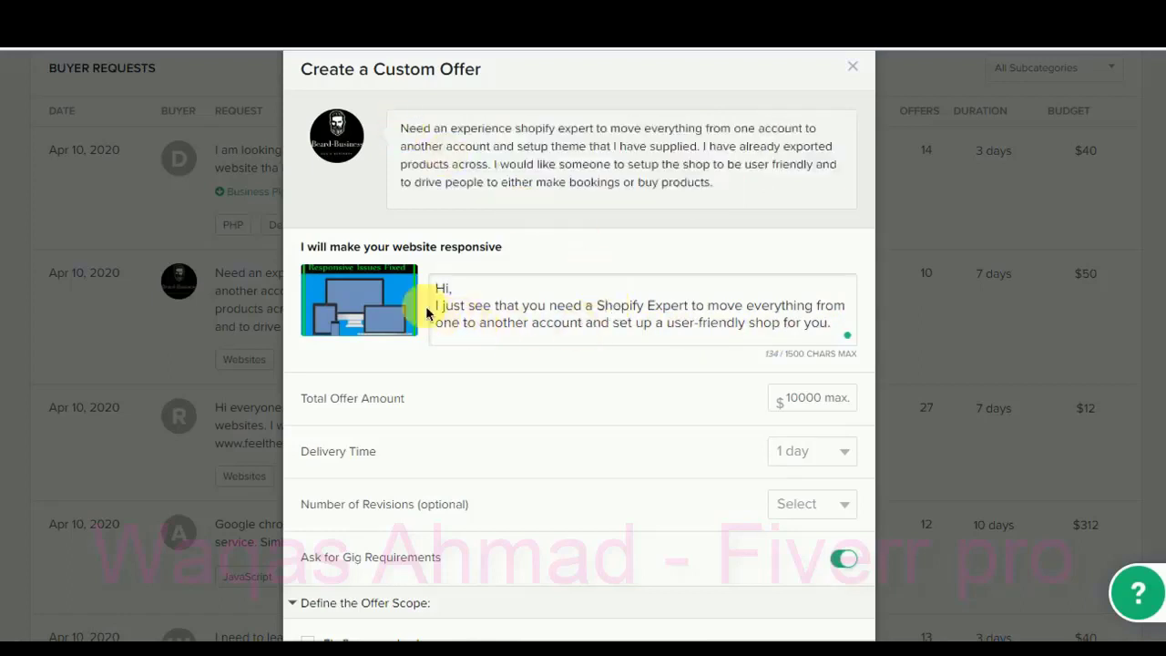
pyautogui.moveTo(426, 305); pyautogui.dragTo(840, 332)
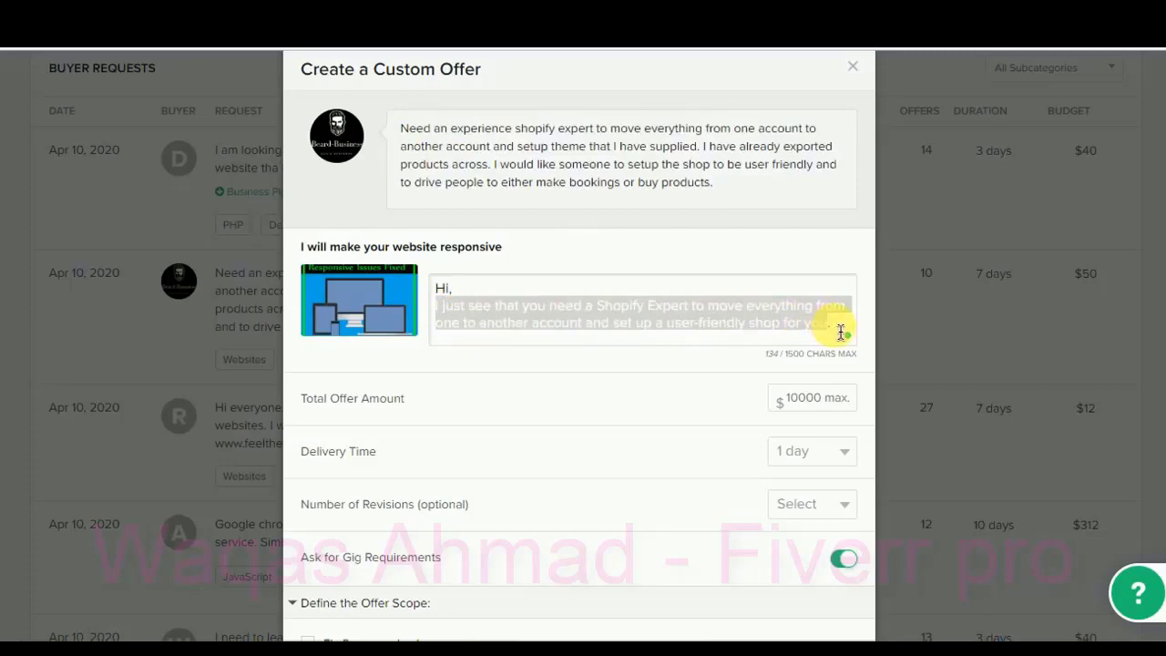
pyautogui.click(840, 331)
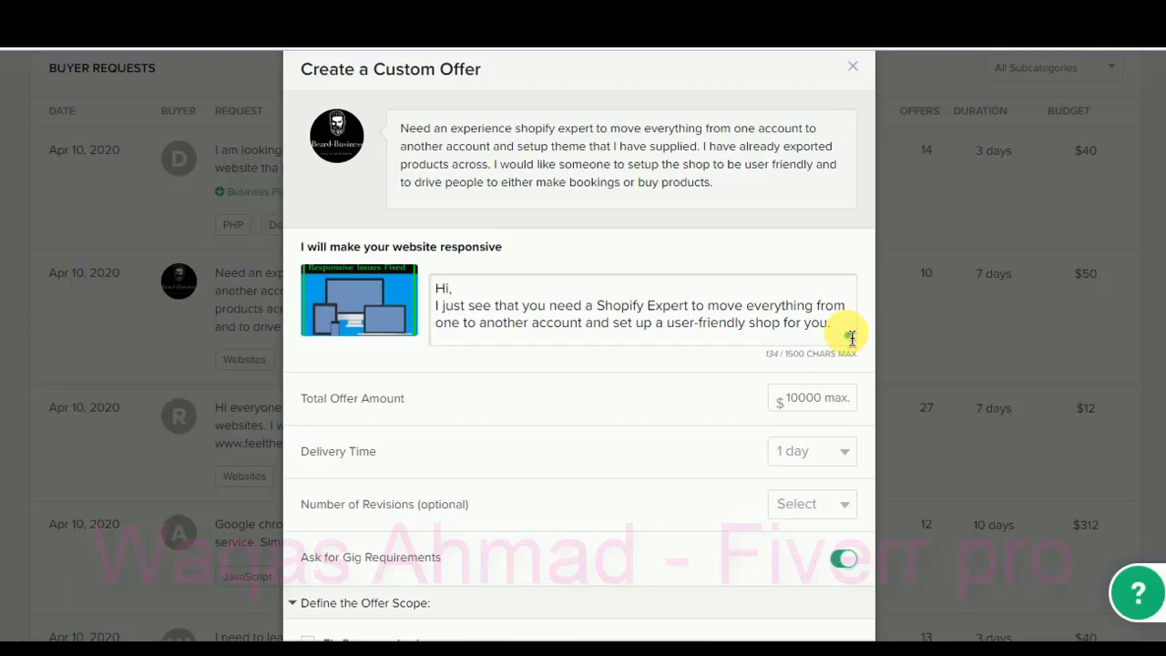
# On a new line, write "I am a Shopify expert having 4 years of experience and I have completed 200+ projects", correcting the misspelled "have"
pyautogui.press('Return')
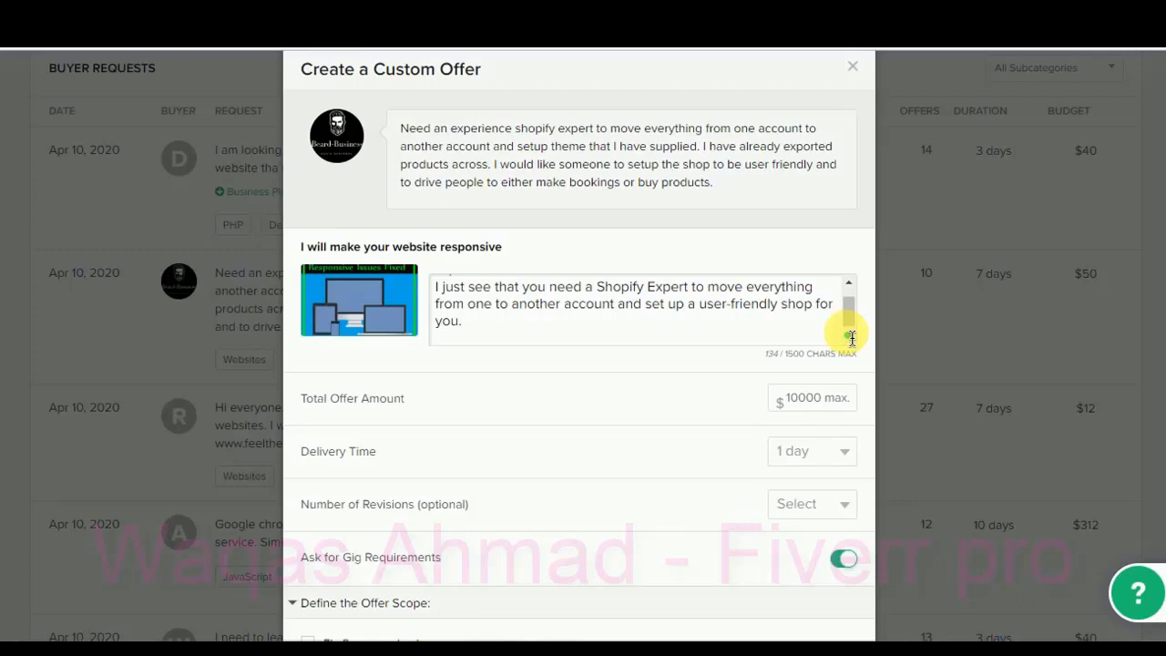
pyautogui.write('I am a Shopify expert ')
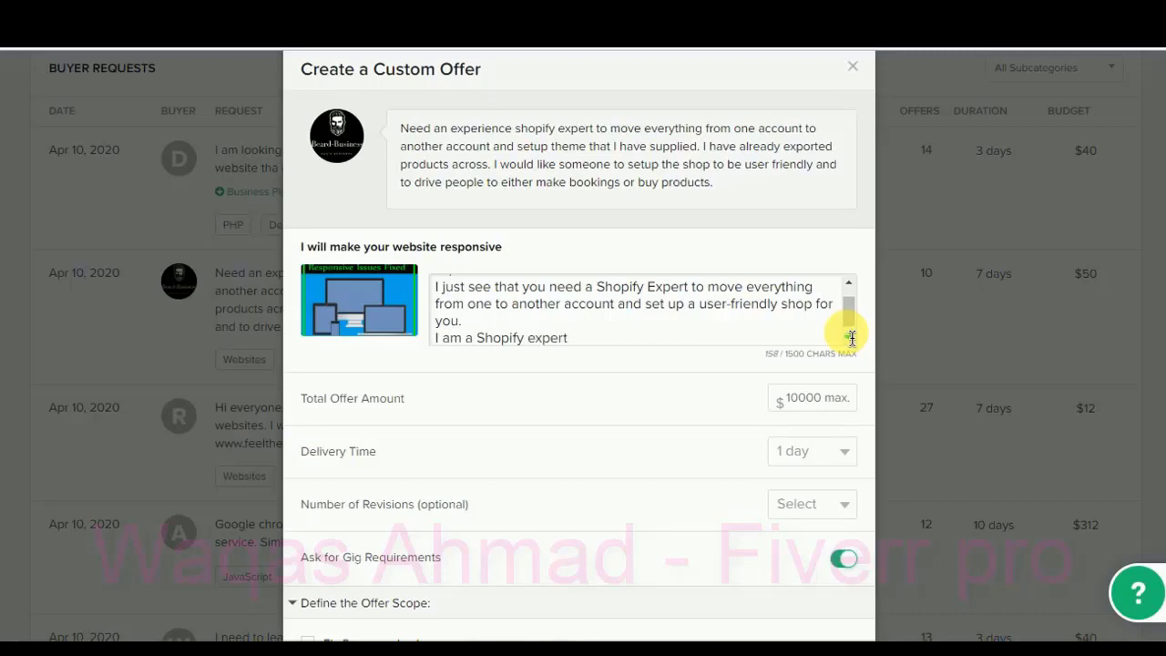
pyautogui.write('having 4 years of experie')
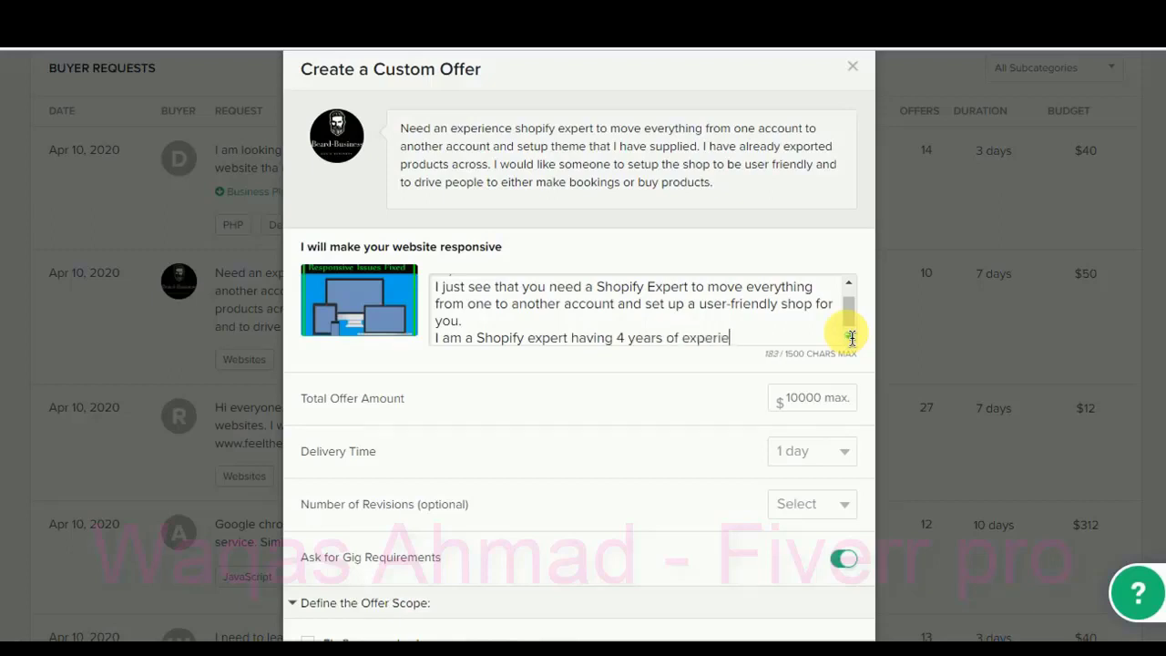
pyautogui.write('nce and I hace complete')
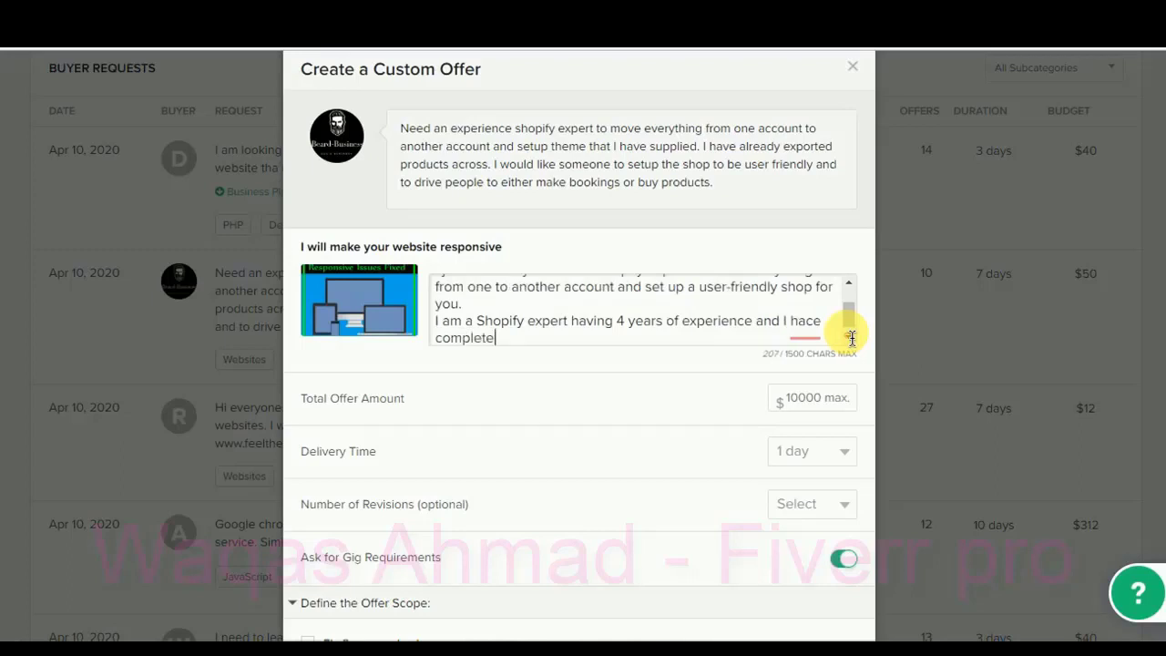
pyautogui.write('d 200+ projects')
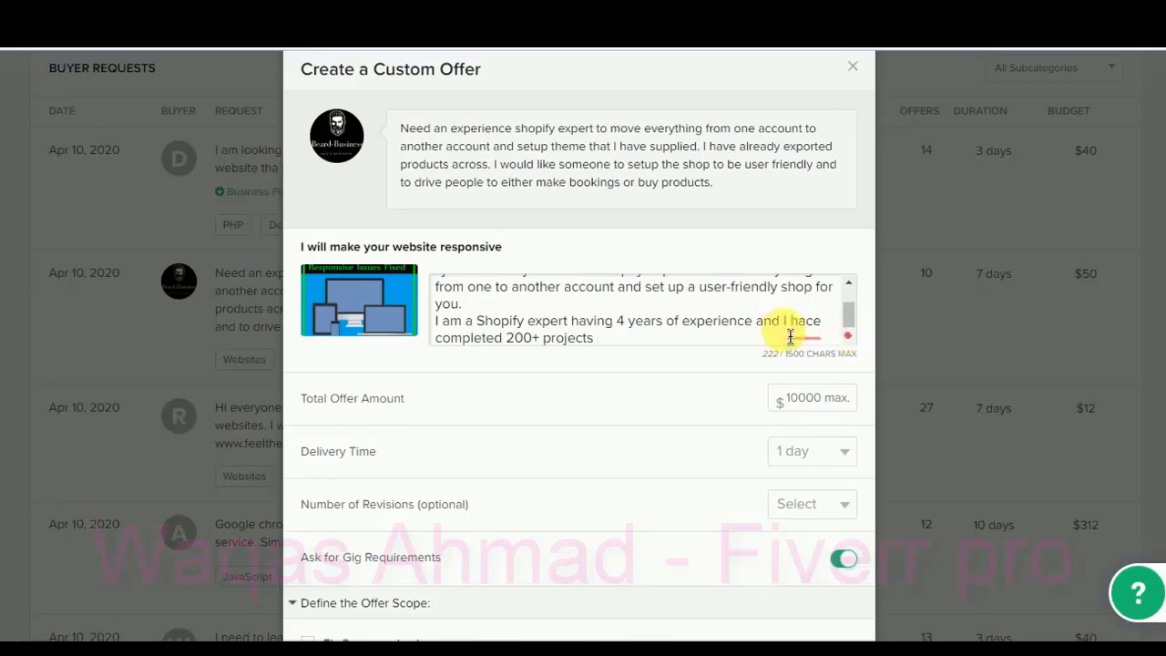
pyautogui.moveTo(823, 335)
pyautogui.click(814, 363)
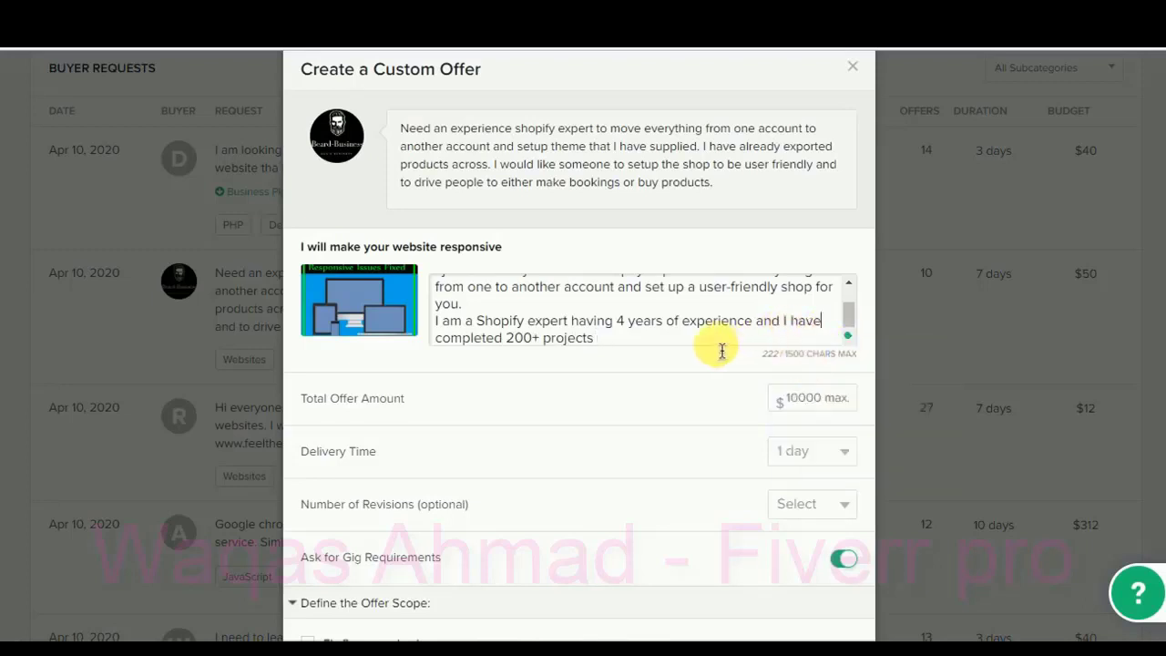
# Finish the experience sentence with "for clients all over the world." and fix the missing space before "clients"
pyautogui.write('for')
pyautogui.write(' di')
pyautogui.press('BackSpace')
pyautogui.press('BackSpace')
pyautogui.write('clients al')
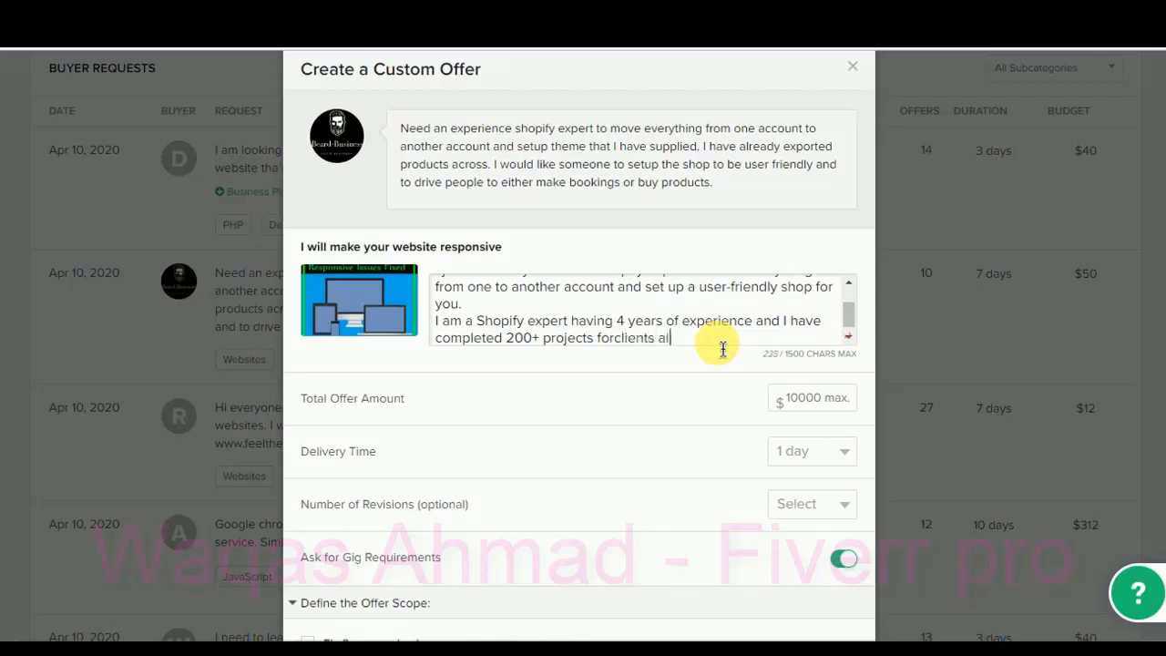
pyautogui.write('l over the world.')
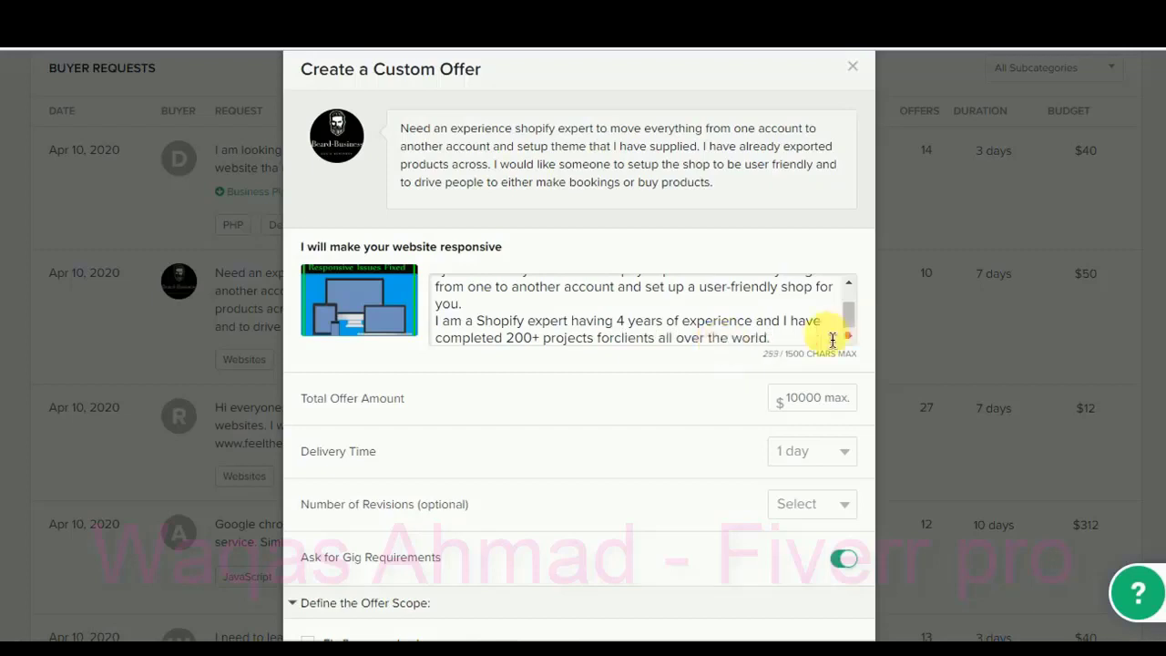
pyautogui.click(617, 339)
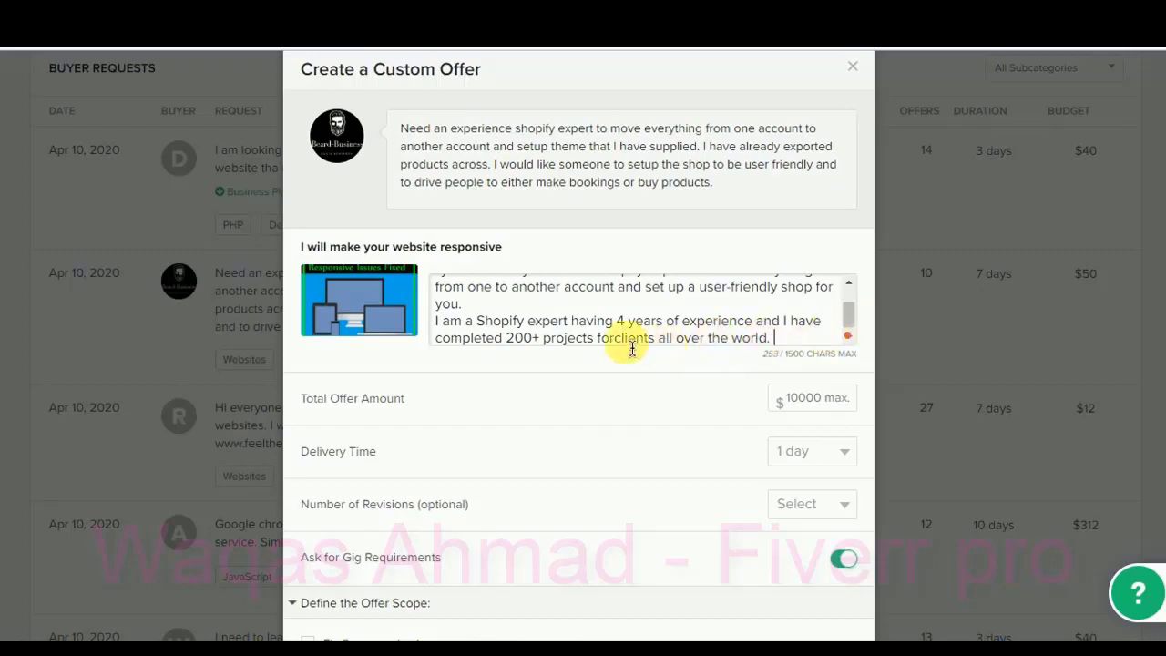
# Add the sentence "I will setup user-friendly shop for you after moving data from one to another store precisely according to your requirements."
pyautogui.click(796, 333)
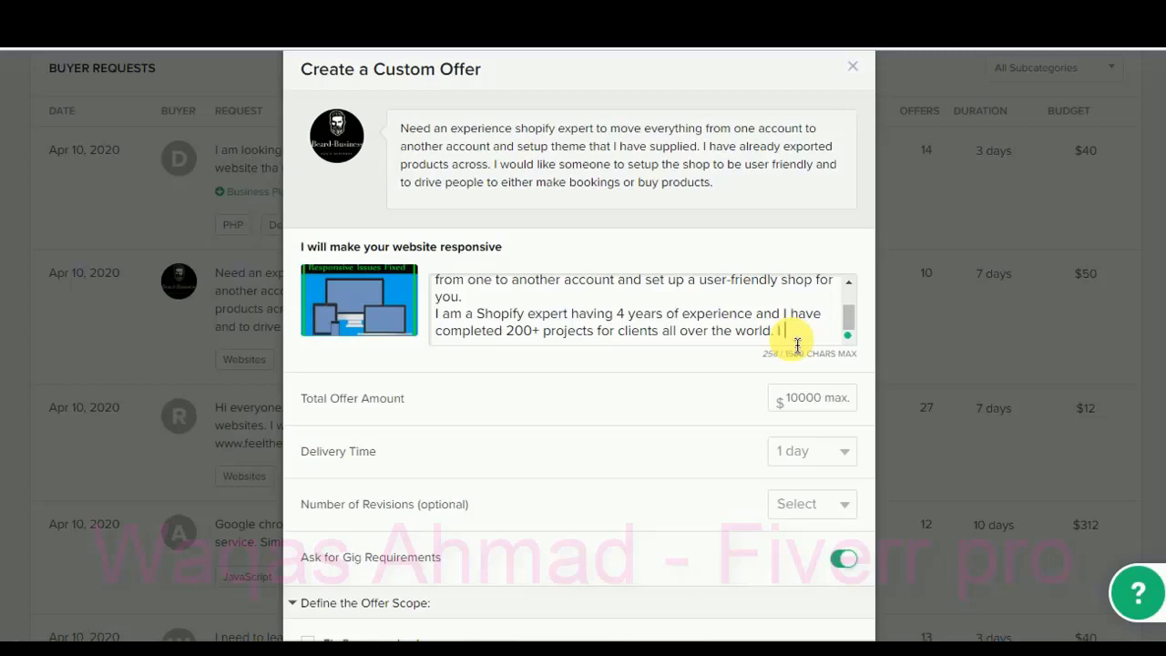
pyautogui.write('will setup u')
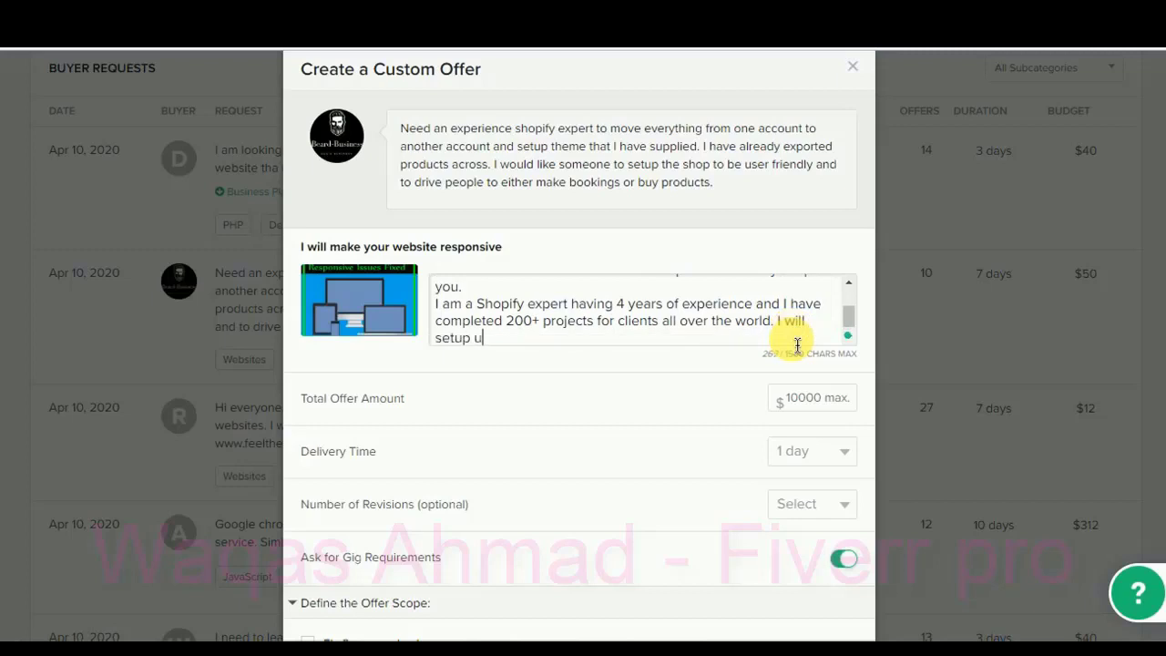
pyautogui.write('ser-friendly shop o')
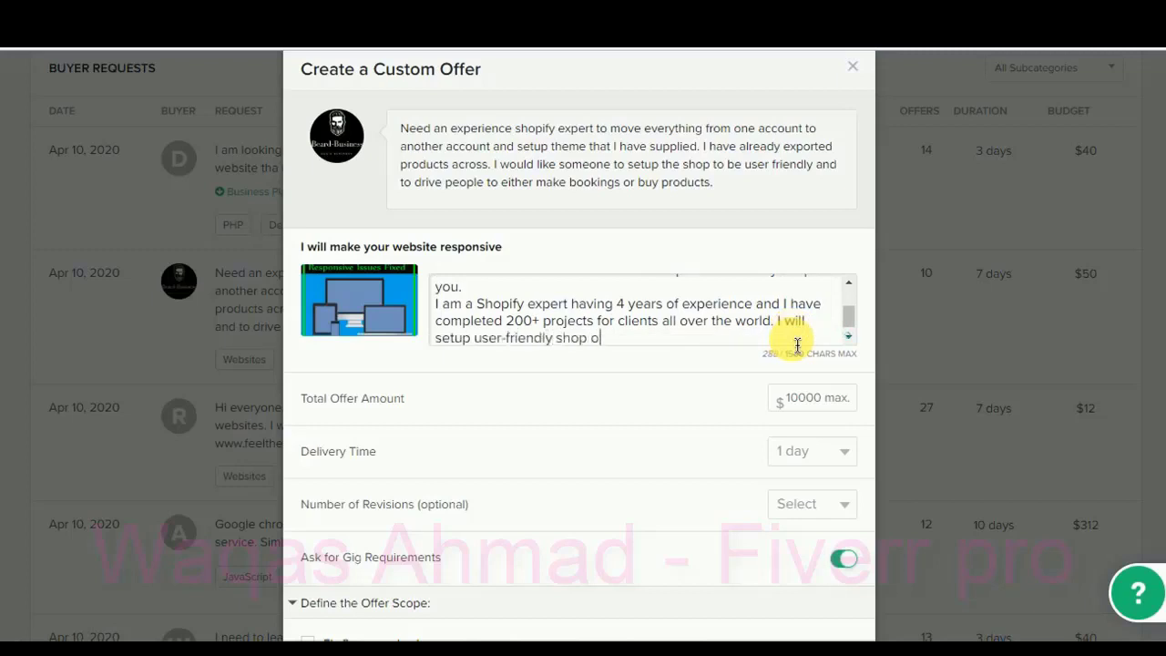
pyautogui.press('BackSpace')
pyautogui.write('for you after mo')
pyautogui.write('vin')
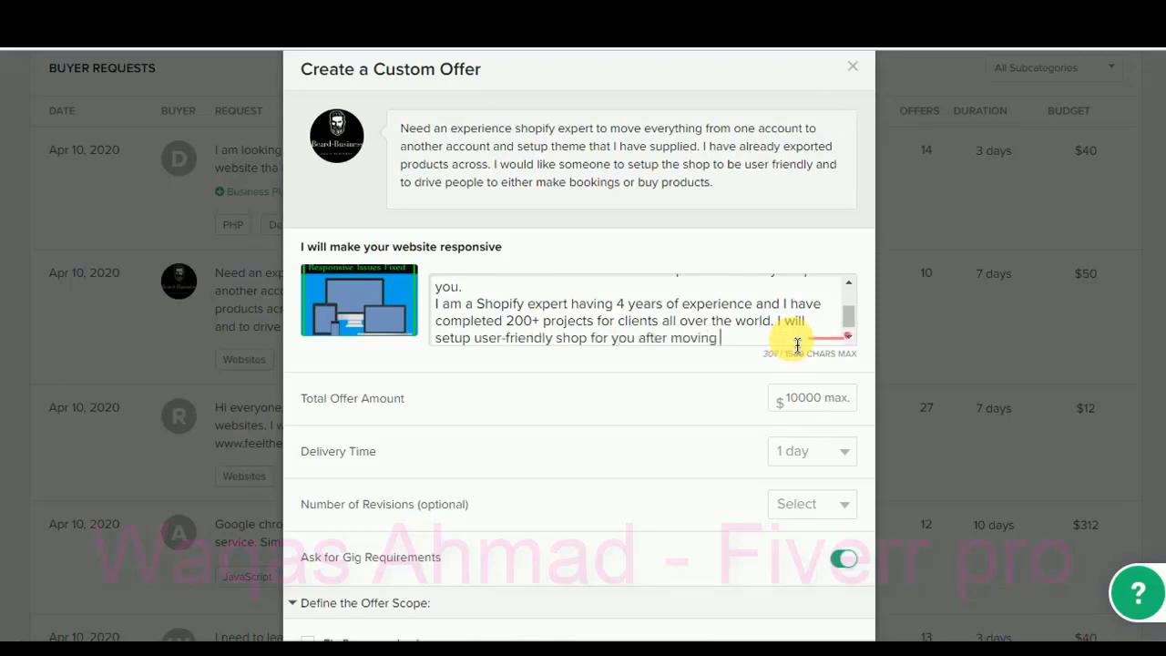
pyautogui.write('g data fr')
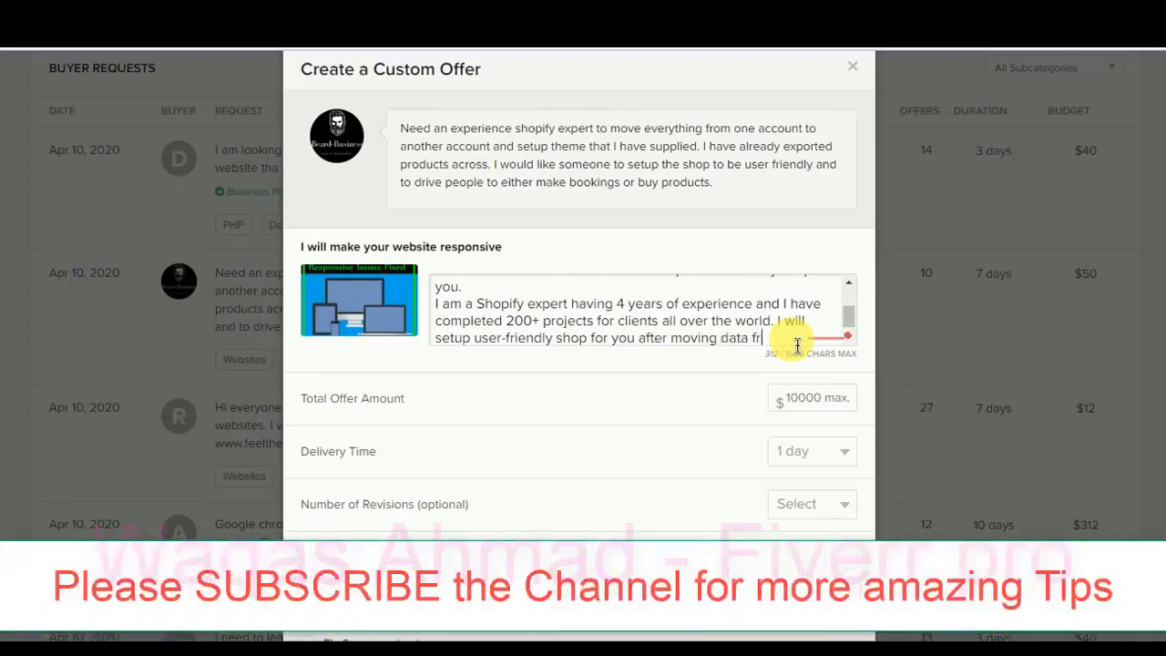
pyautogui.write('om one to ano')
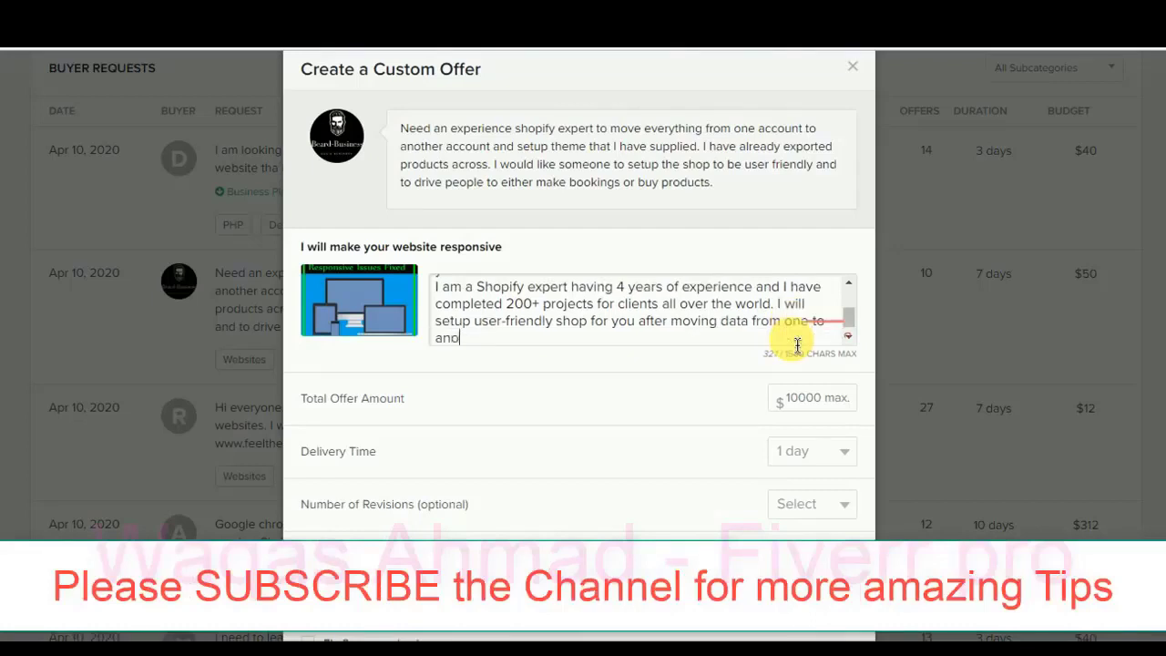
pyautogui.write('ther store prec')
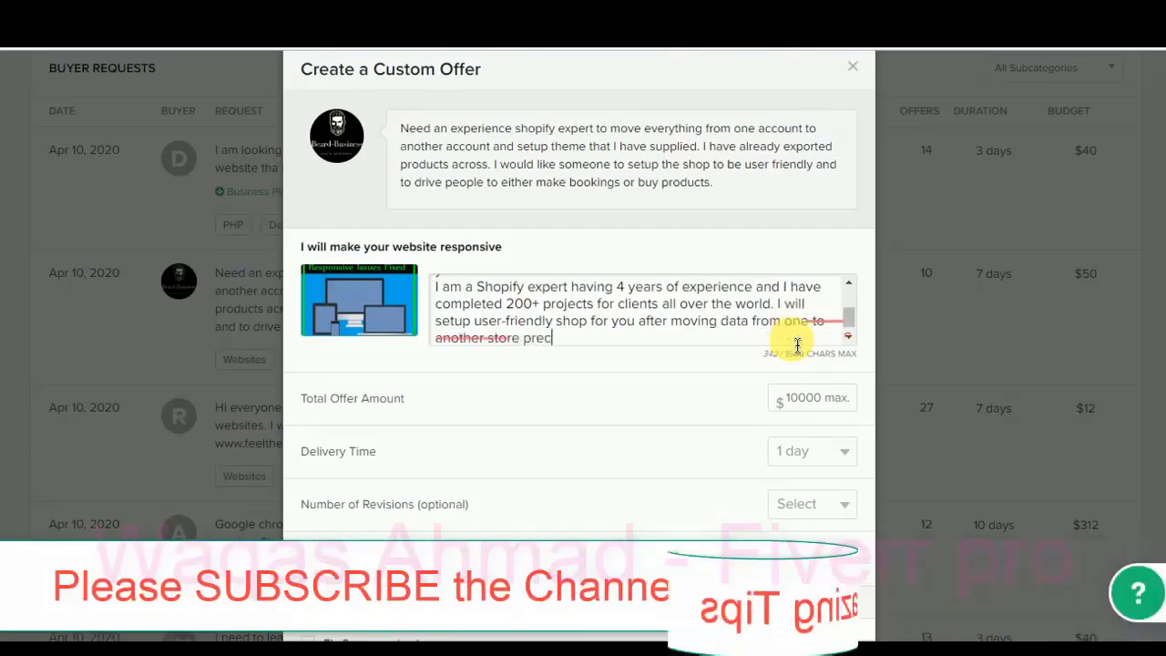
pyautogui.write('isely accor')
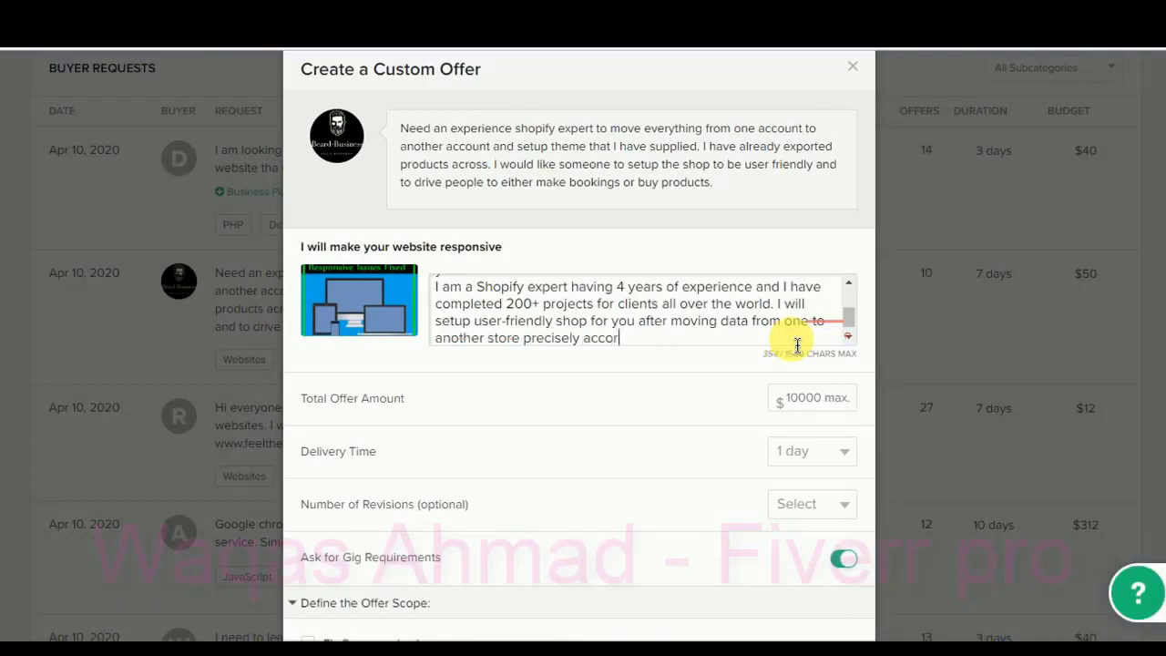
pyautogui.write('ding to your rewuirements.')
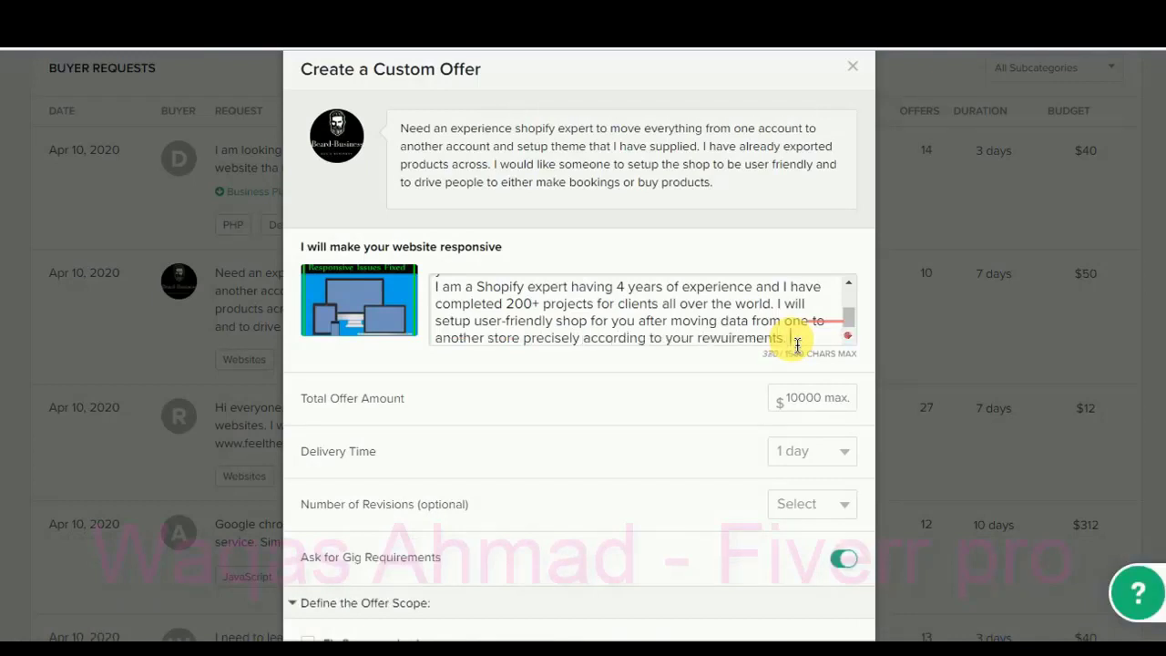
# Correct the new sentence to read "set up a user-friendly shop" and fix the misspelled "requirements"
pyautogui.moveTo(845, 324)
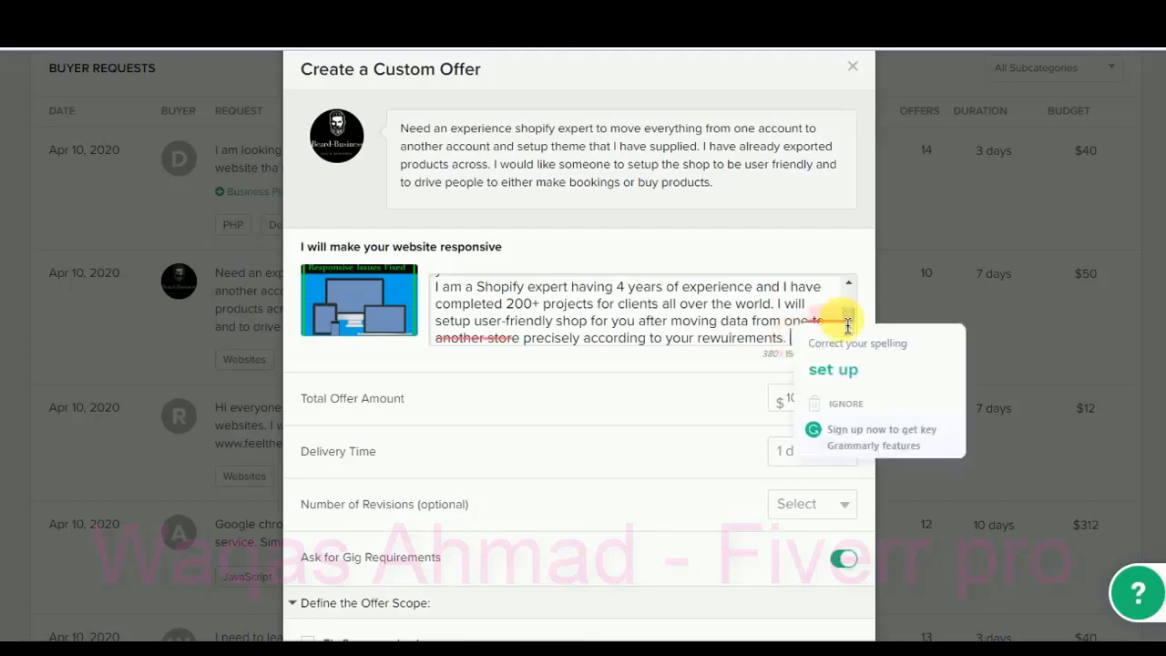
pyautogui.click(834, 371)
pyautogui.moveTo(485, 326)
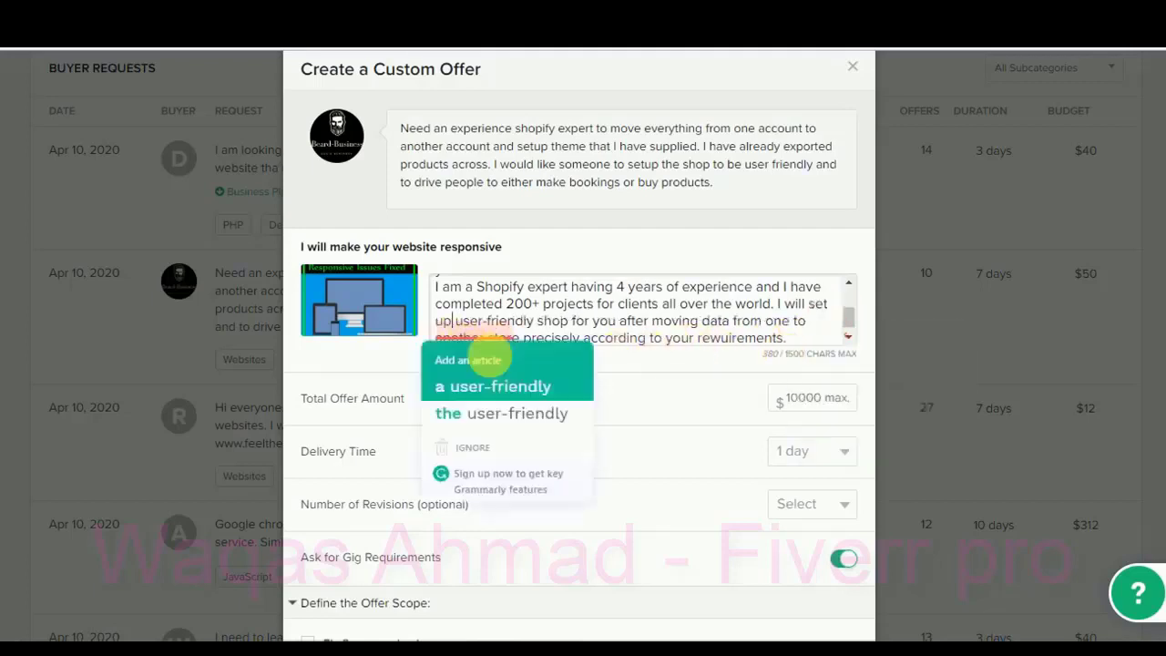
pyautogui.click(504, 398)
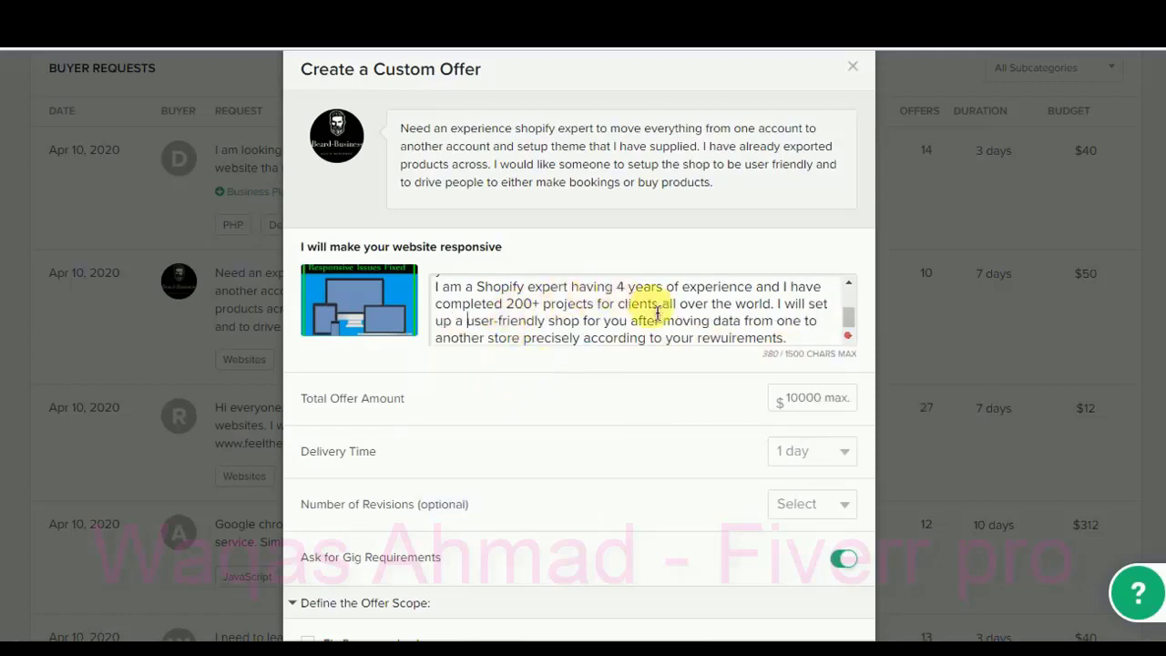
pyautogui.click(797, 336)
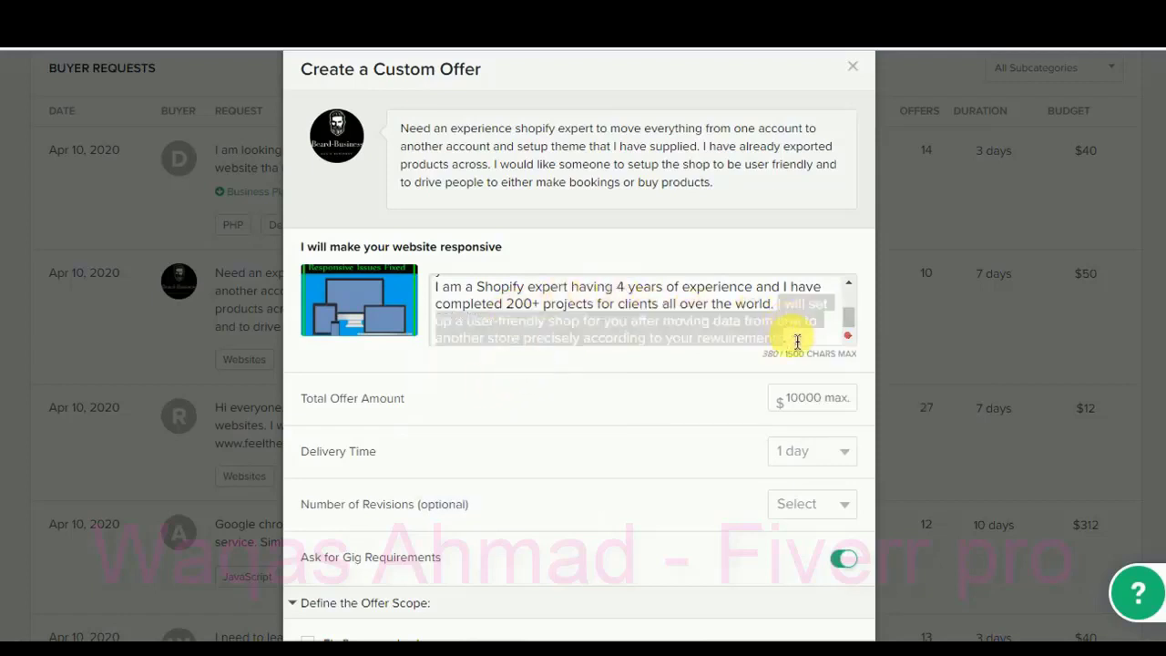
pyautogui.moveTo(734, 349)
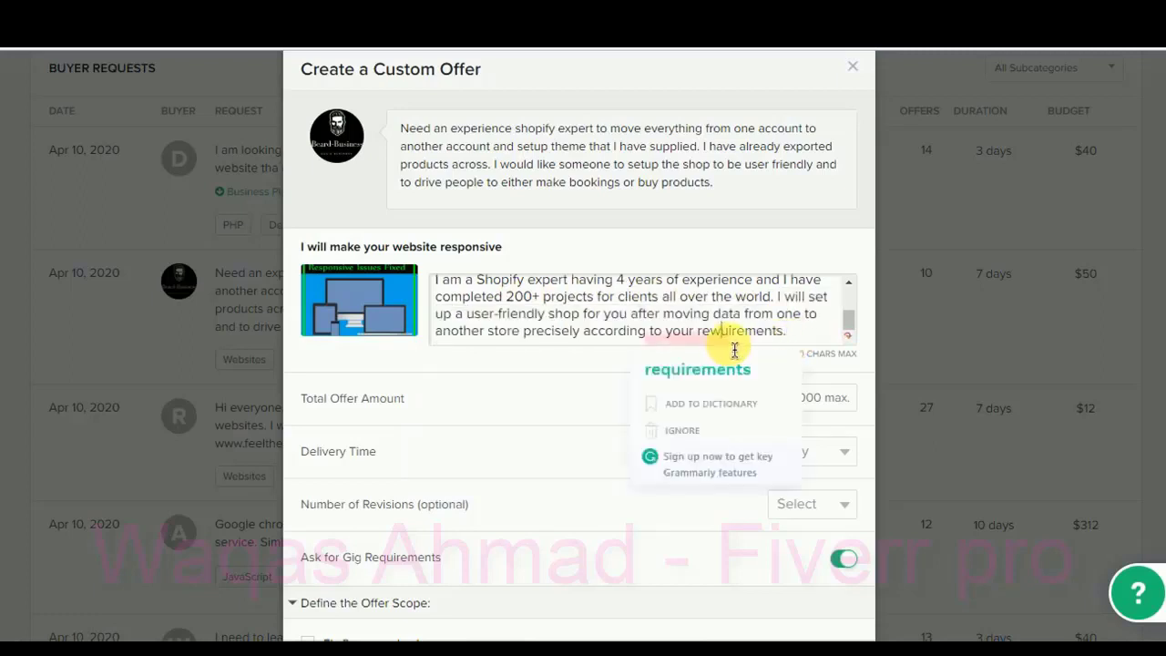
pyautogui.click(706, 370)
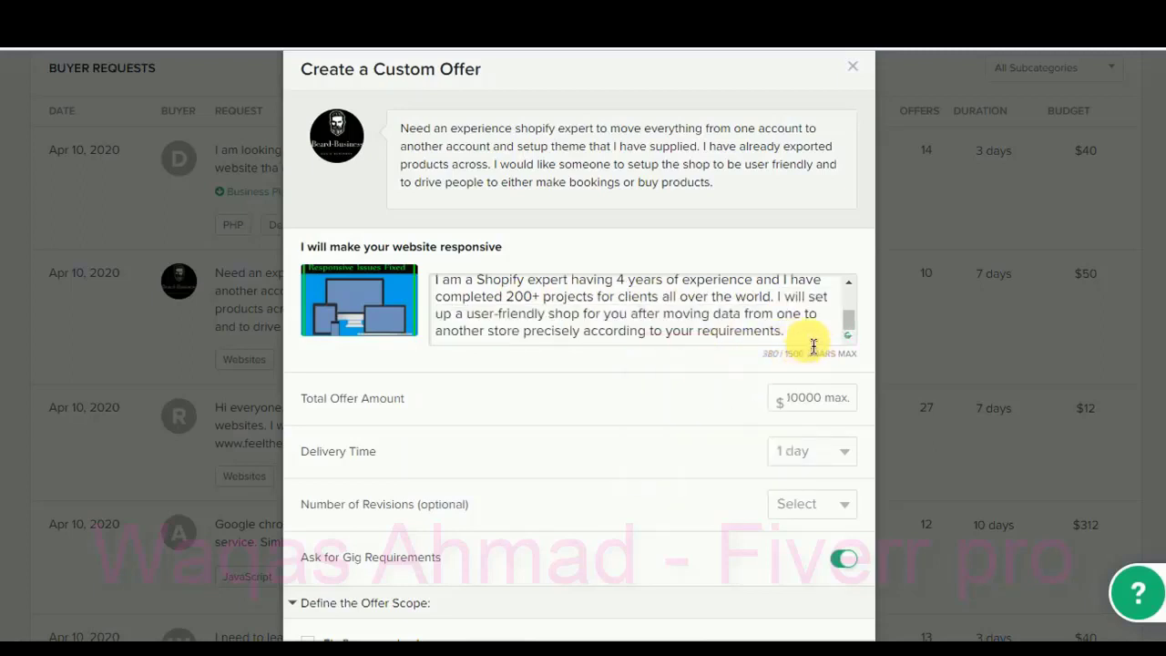
# Review the offer description from the greeting and need statement through the experience sentence to the setup promise
pyautogui.moveTo(846, 312); pyautogui.dragTo(846, 297)
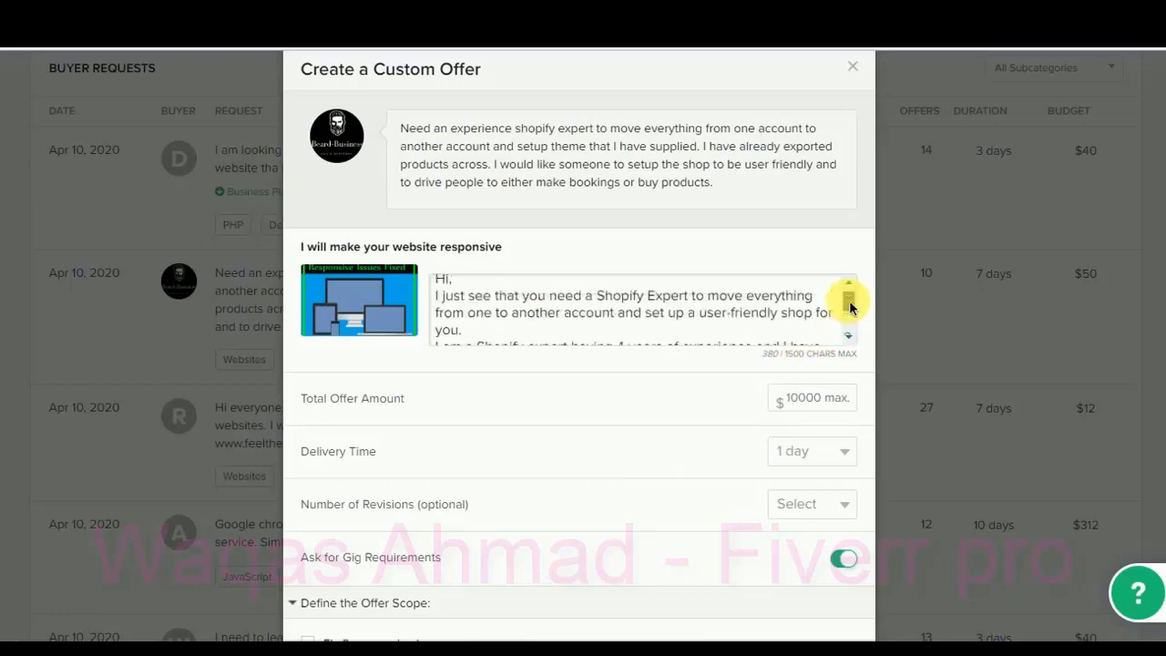
pyautogui.moveTo(463, 328); pyautogui.dragTo(444, 304)
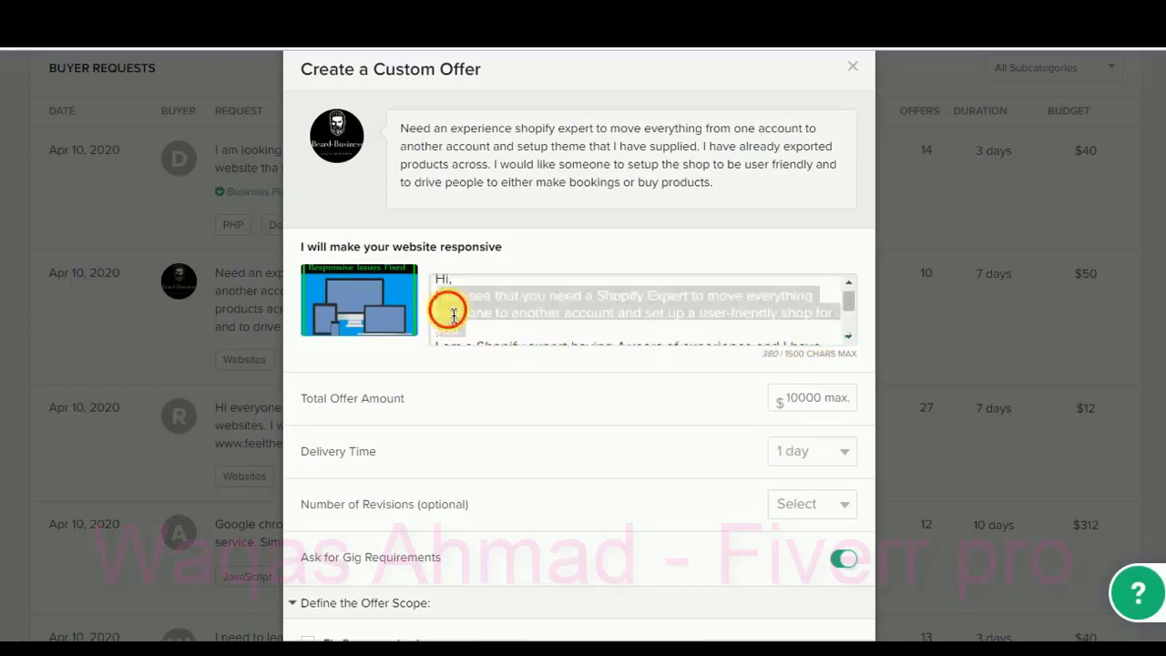
pyautogui.click(439, 295)
pyautogui.moveTo(847, 295); pyautogui.dragTo(846, 313)
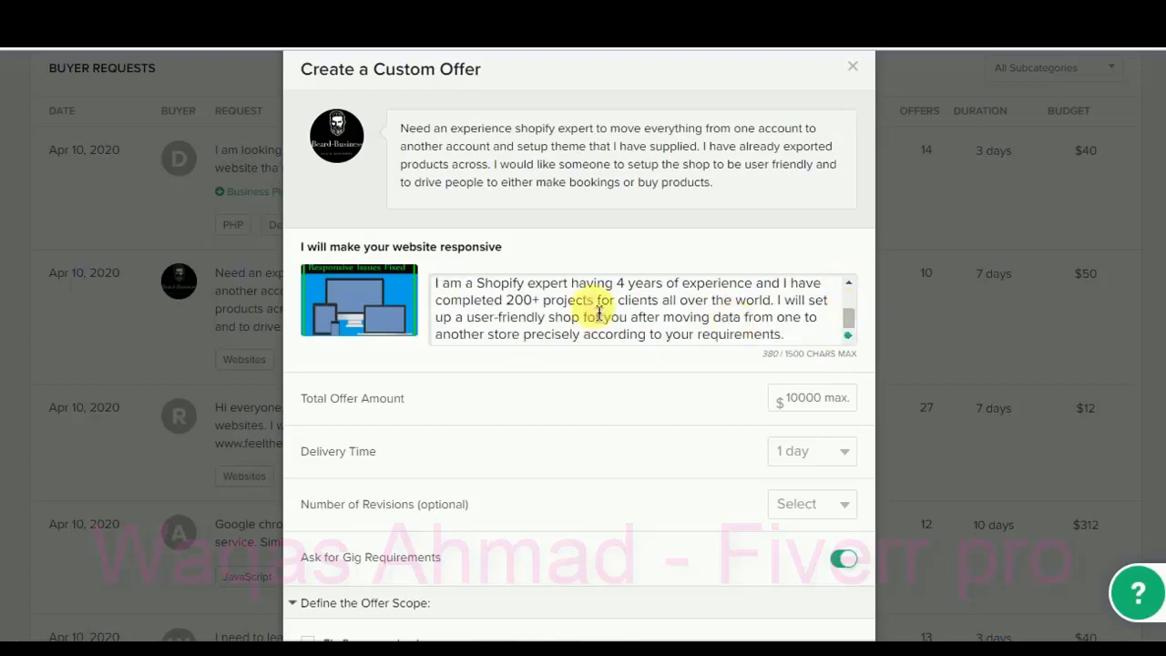
pyautogui.moveTo(442, 288); pyautogui.dragTo(569, 296)
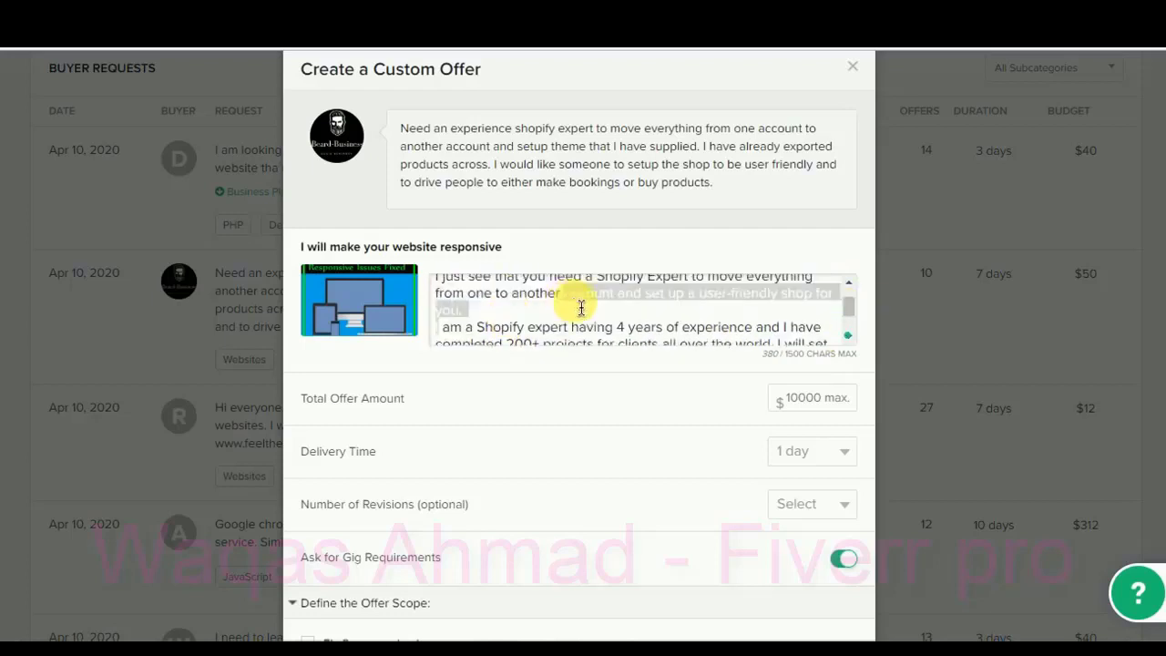
pyautogui.scroll(-1, 845, 326)
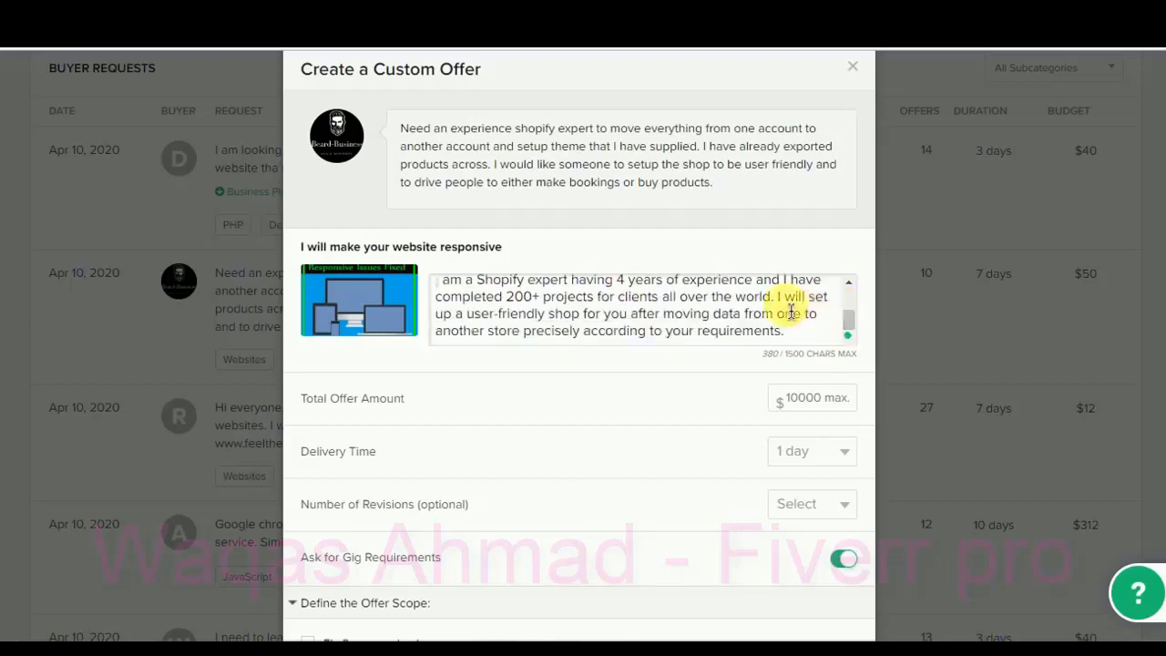
pyautogui.moveTo(777, 297); pyautogui.dragTo(802, 332)
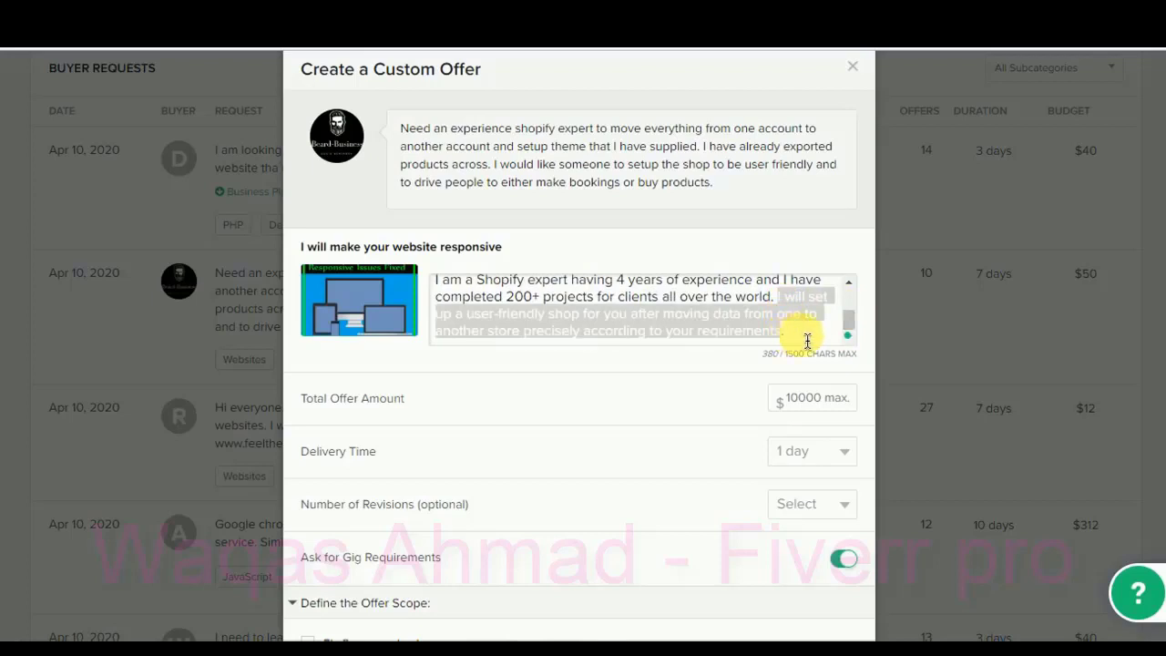
# On a new line, write "Please inbox me for further discussion and let me know if you have any questions. Thank you", correcting the misspelled "further"
pyautogui.click(807, 339)
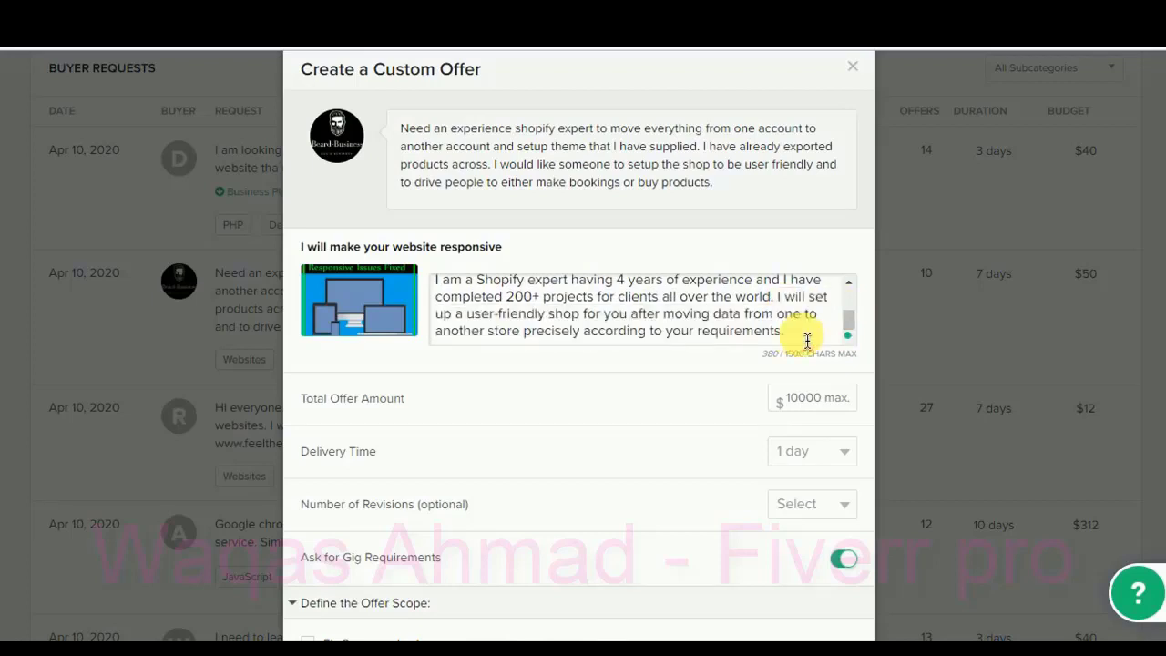
pyautogui.press('Return')
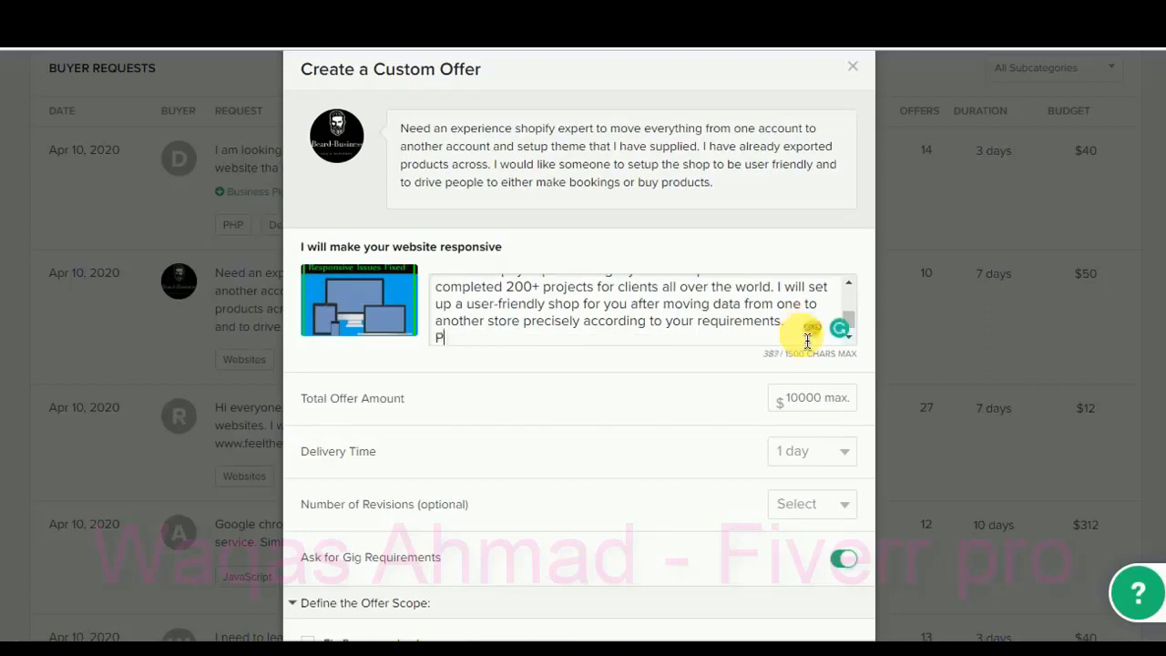
pyautogui.write('Please inbox me for ')
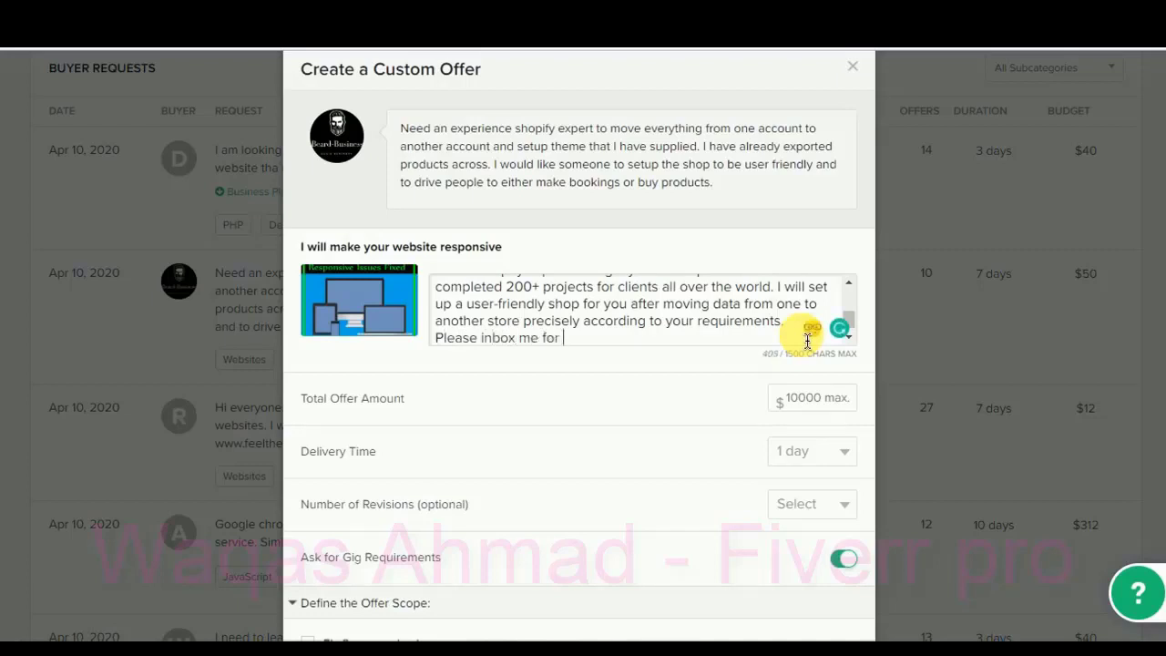
pyautogui.write('furthur disc')
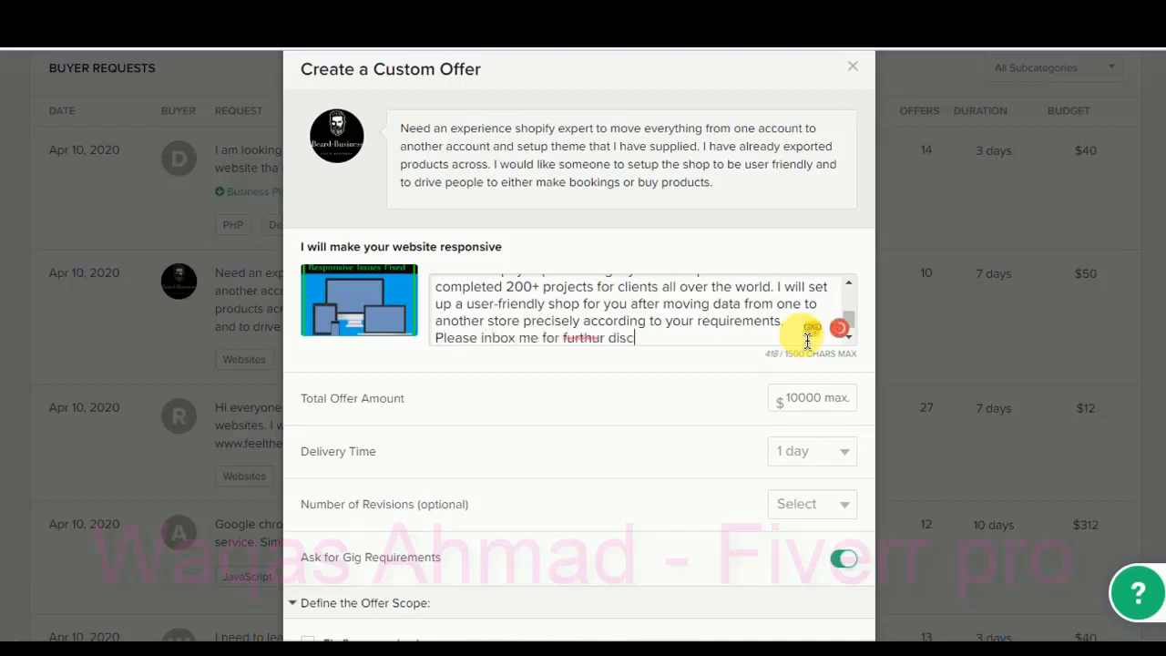
pyautogui.write('ussion and let me know if')
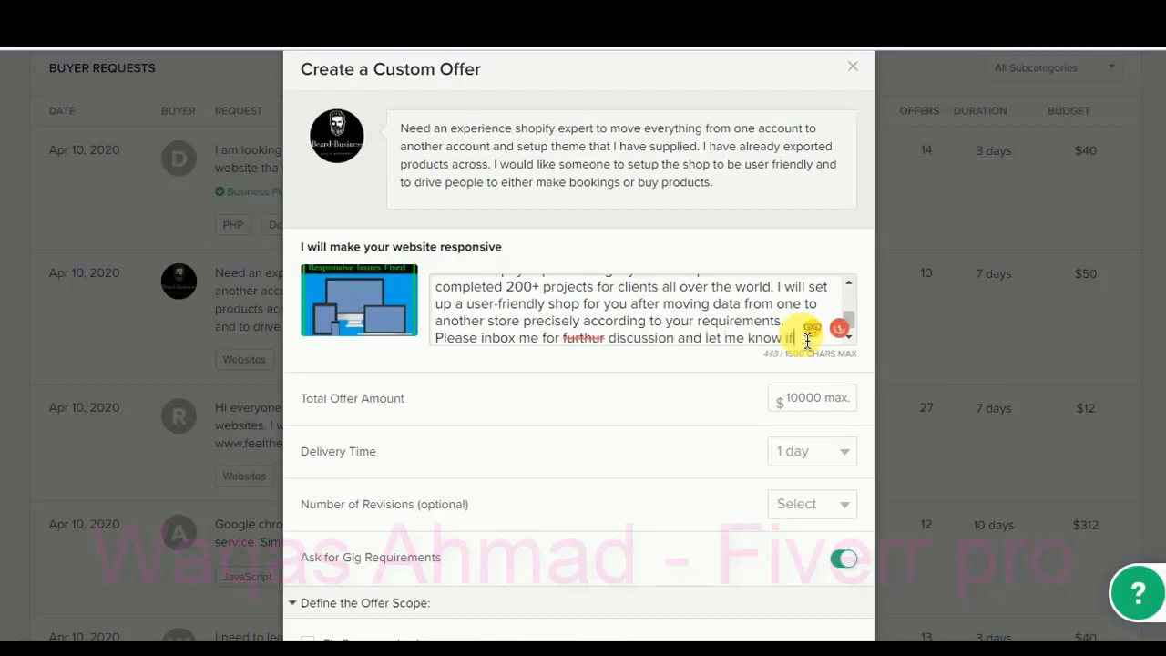
pyautogui.write(' you have any ')
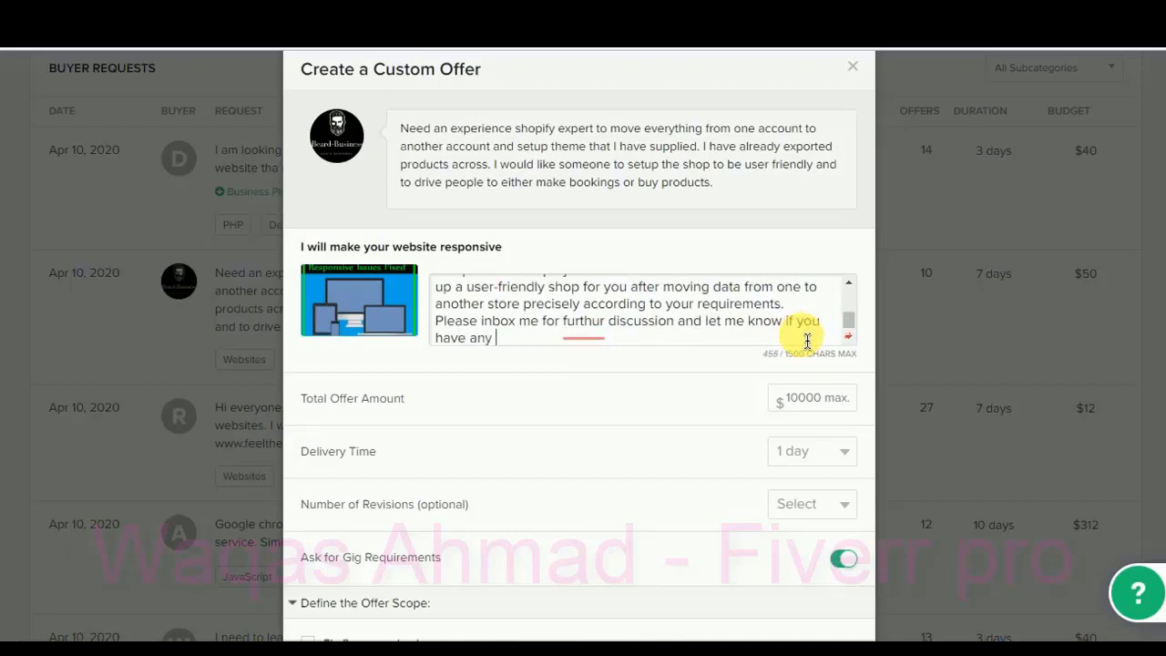
pyautogui.write('questions. Thank you')
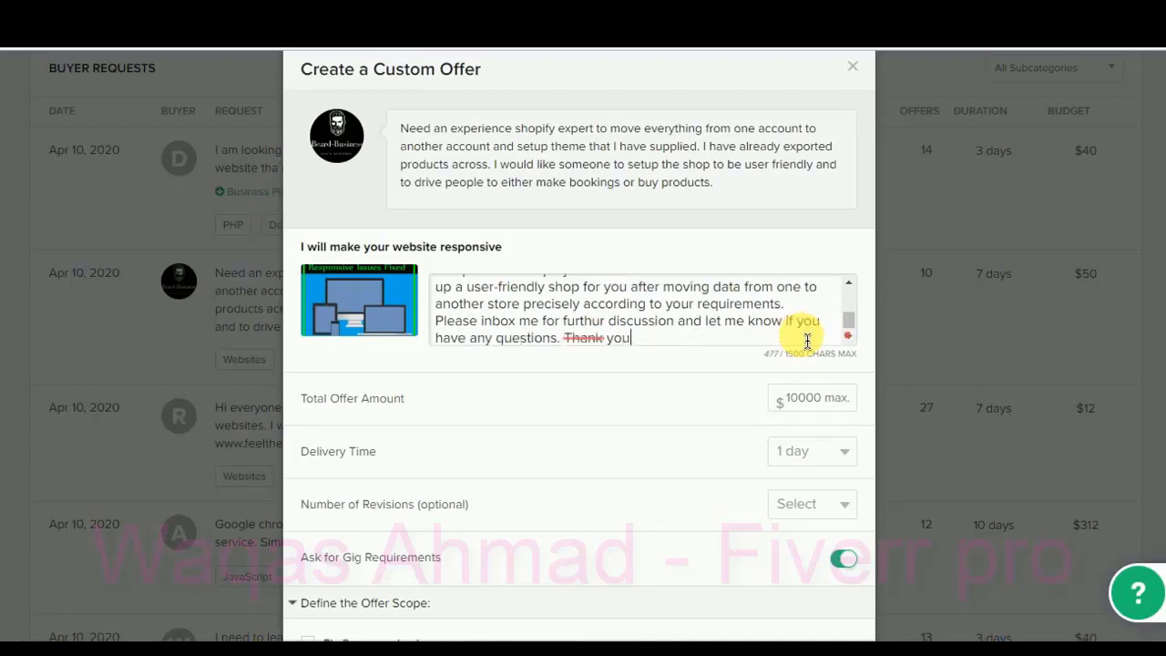
pyautogui.click(590, 359)
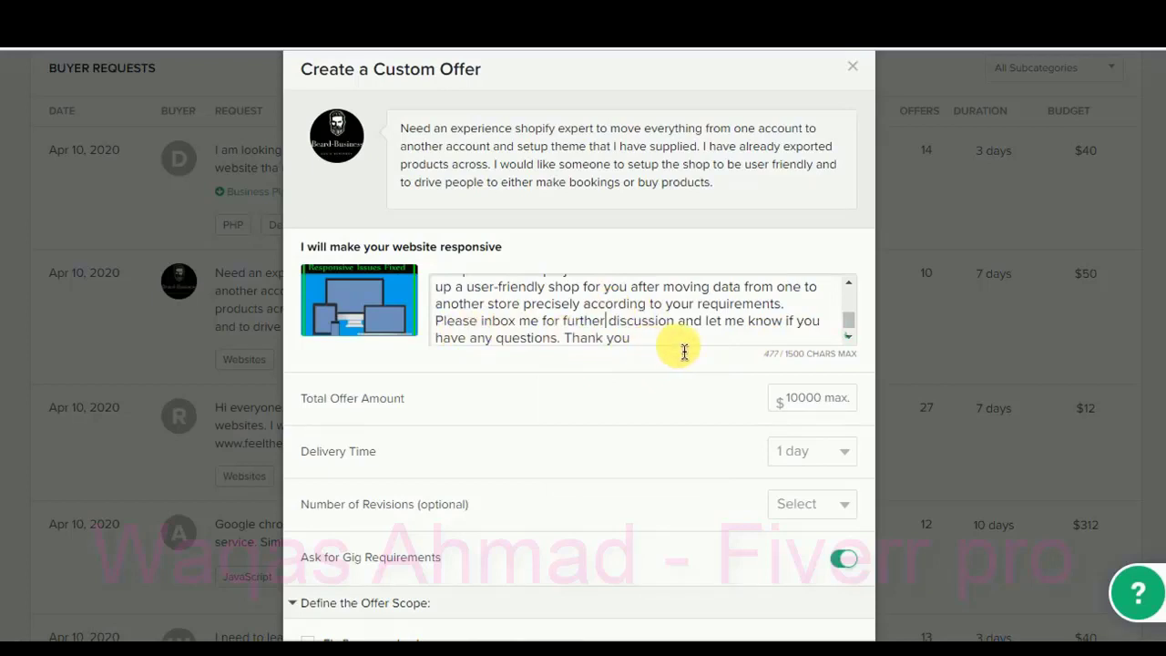
# Review the closing lines and the whole offer description against the text of the buyer's request
pyautogui.scroll(-1, 685, 351)
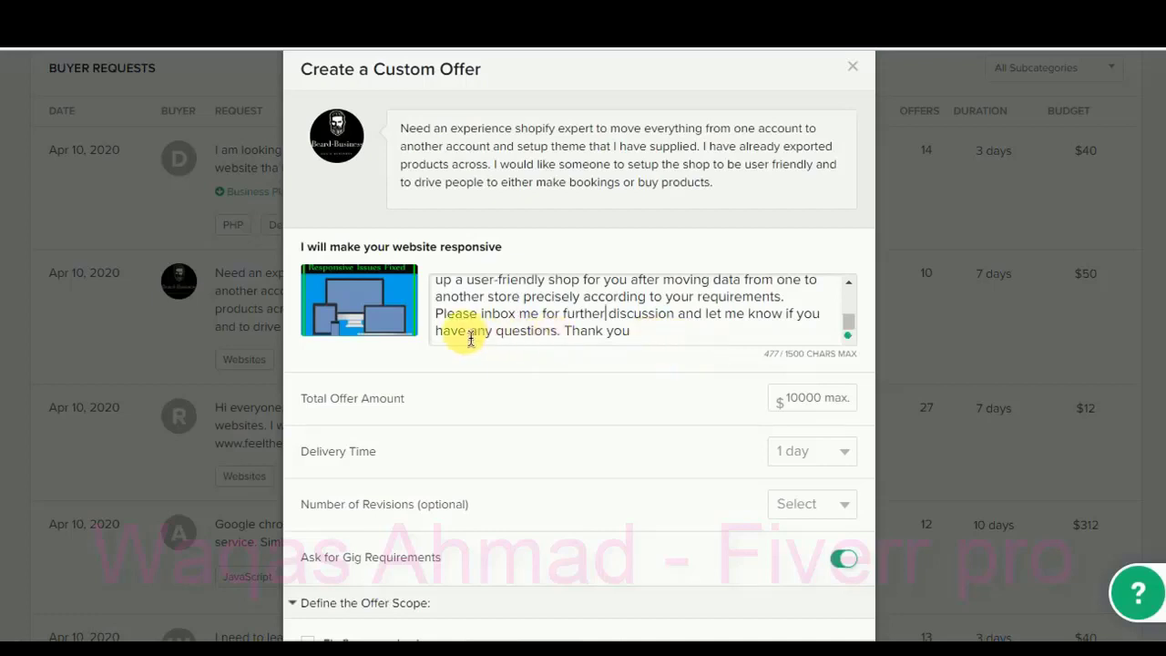
pyautogui.doubleClick(453, 317)
pyautogui.keyDown('shift'); pyautogui.click(641, 331); pyautogui.keyUp('shift')
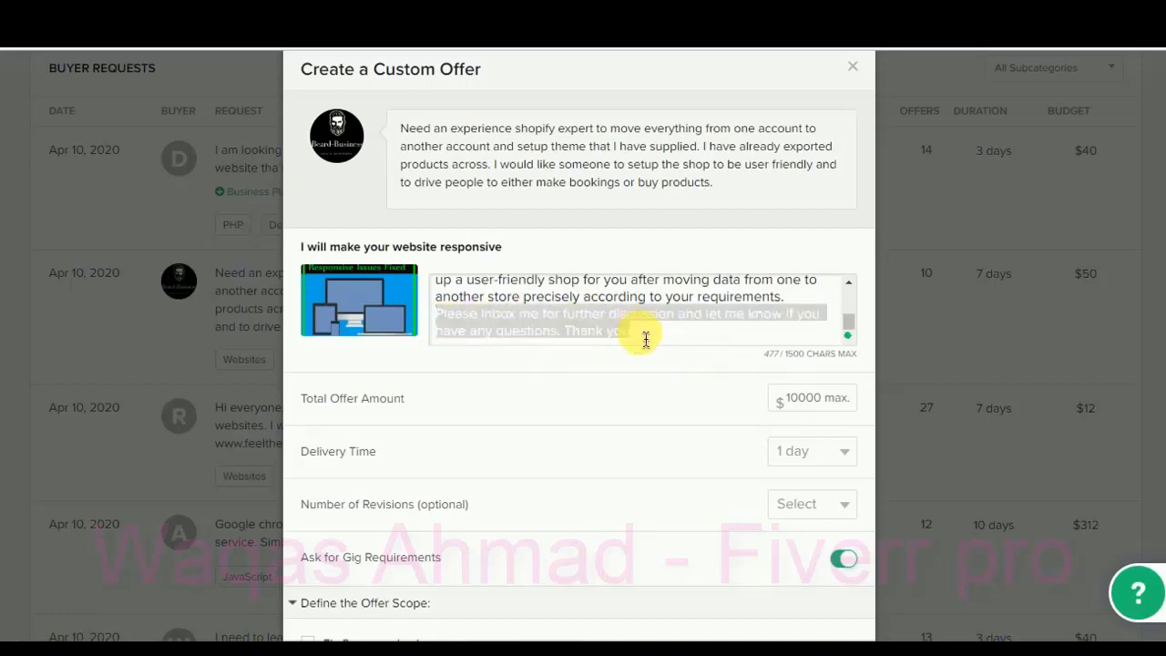
pyautogui.click(643, 335)
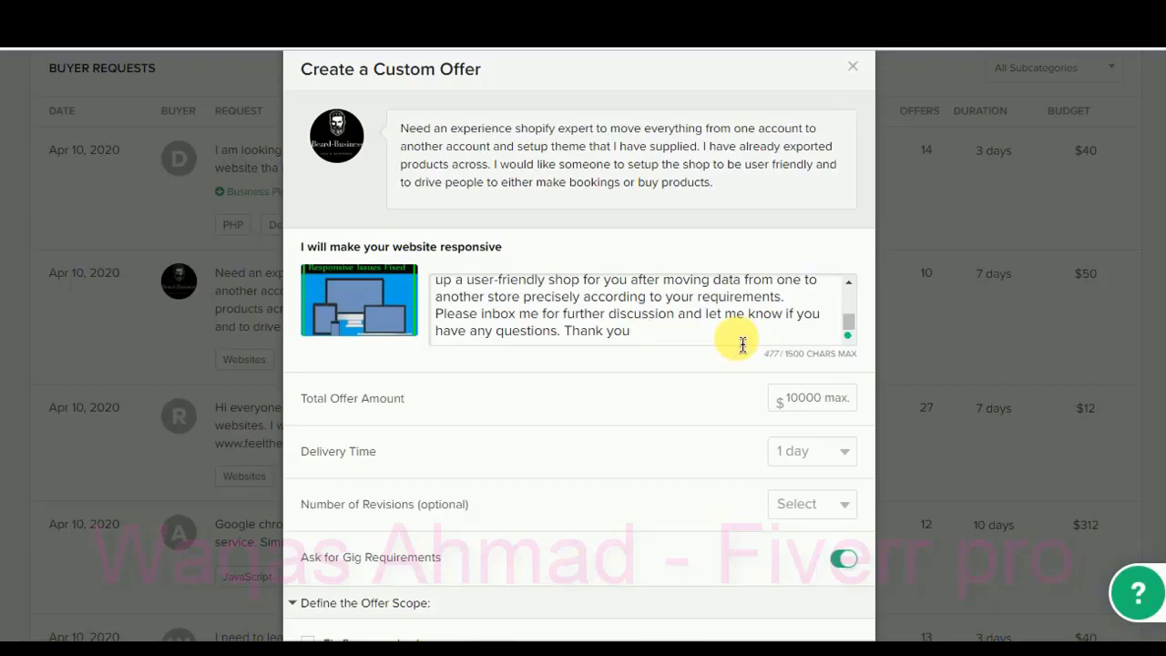
pyautogui.scroll(5, 743, 344)
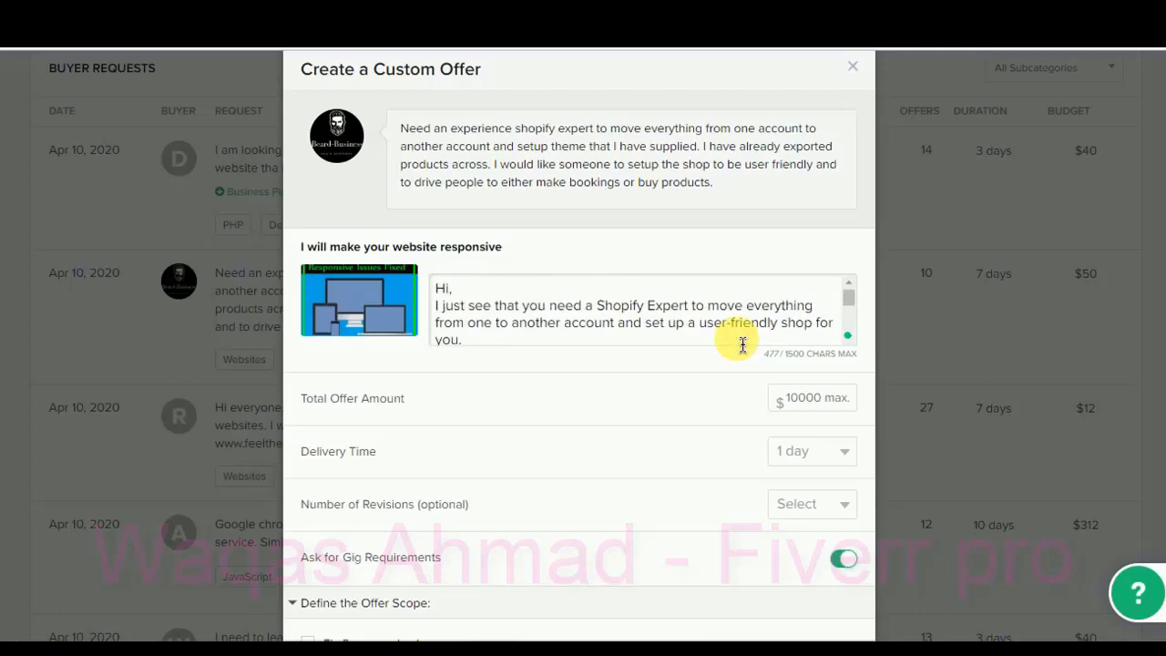
pyautogui.scroll(-1, 743, 344)
pyautogui.scroll(-2, 743, 345)
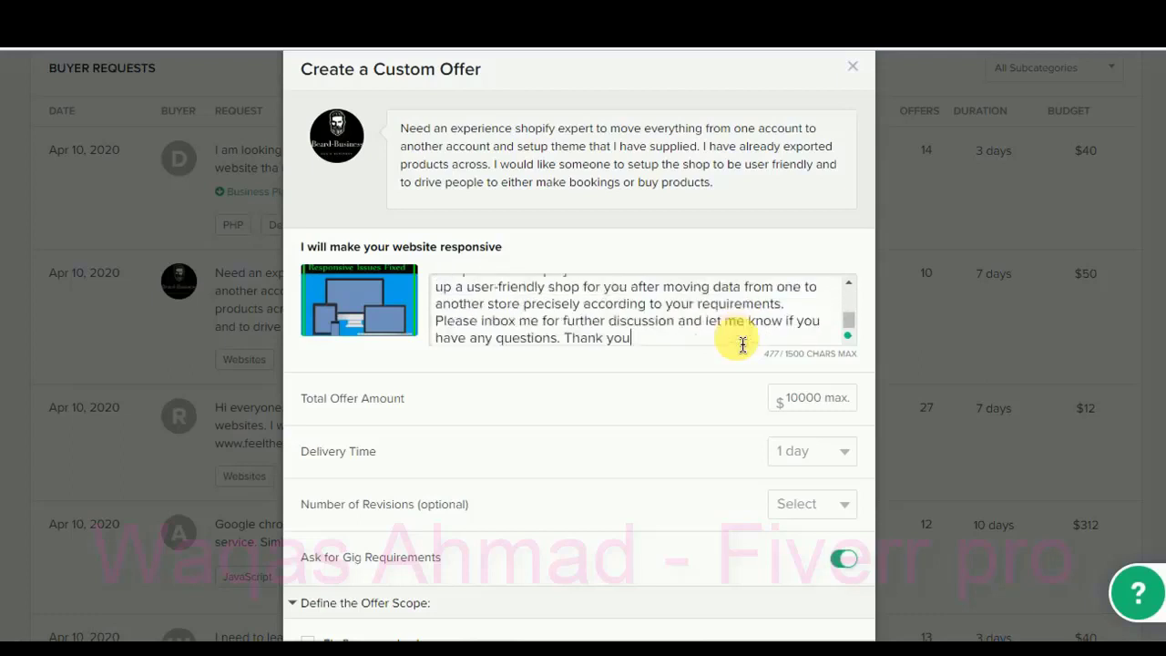
pyautogui.moveTo(712, 197); pyautogui.dragTo(416, 148)
pyautogui.click(422, 148)
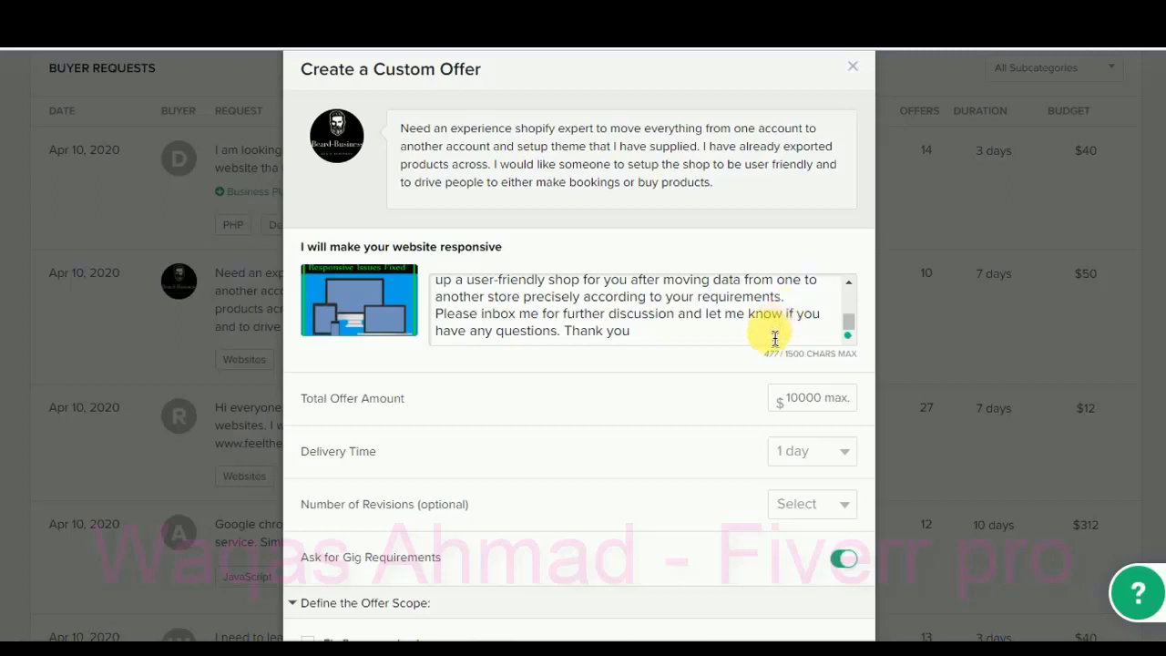
# Set the total offer amount to $100 in the custom offer
pyautogui.scroll(-1, 762, 352)
pyautogui.click(815, 350)
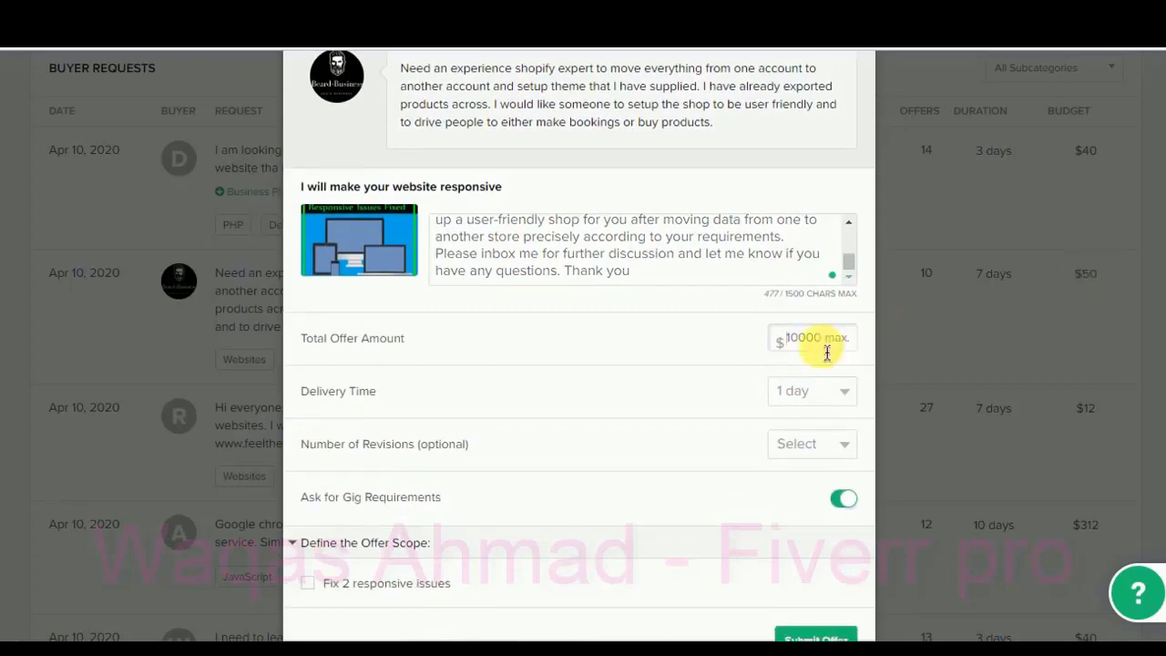
pyautogui.moveTo(616, 279); pyautogui.dragTo(447, 234)
pyautogui.click(534, 242)
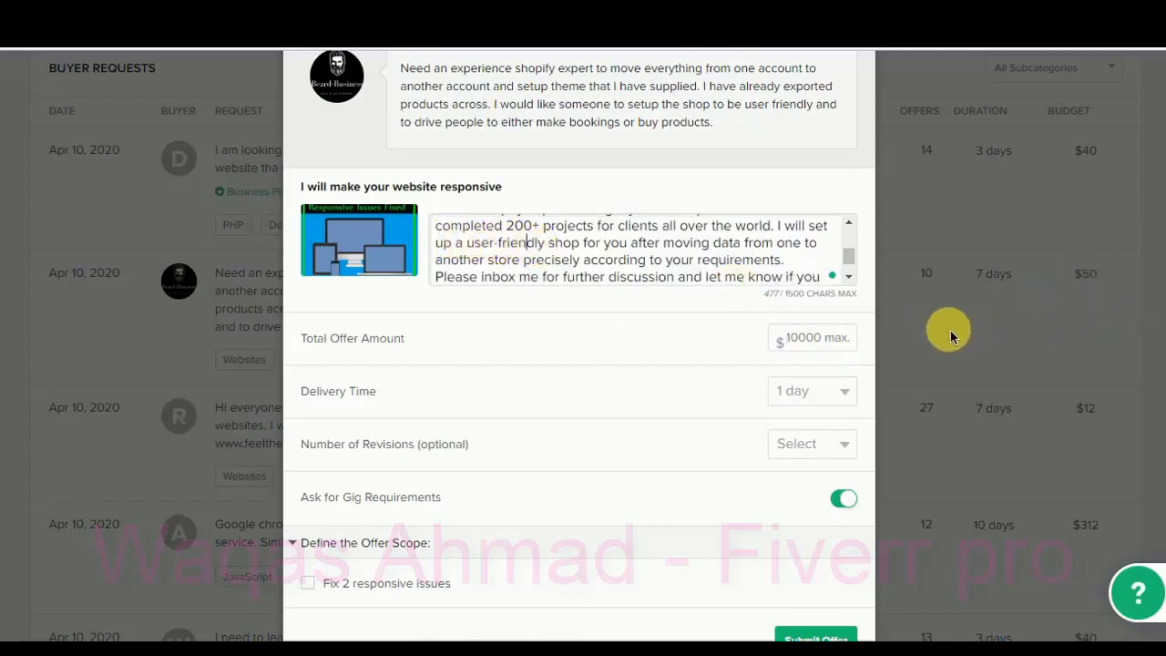
pyautogui.moveTo(720, 242); pyautogui.dragTo(733, 263)
pyautogui.click(733, 262)
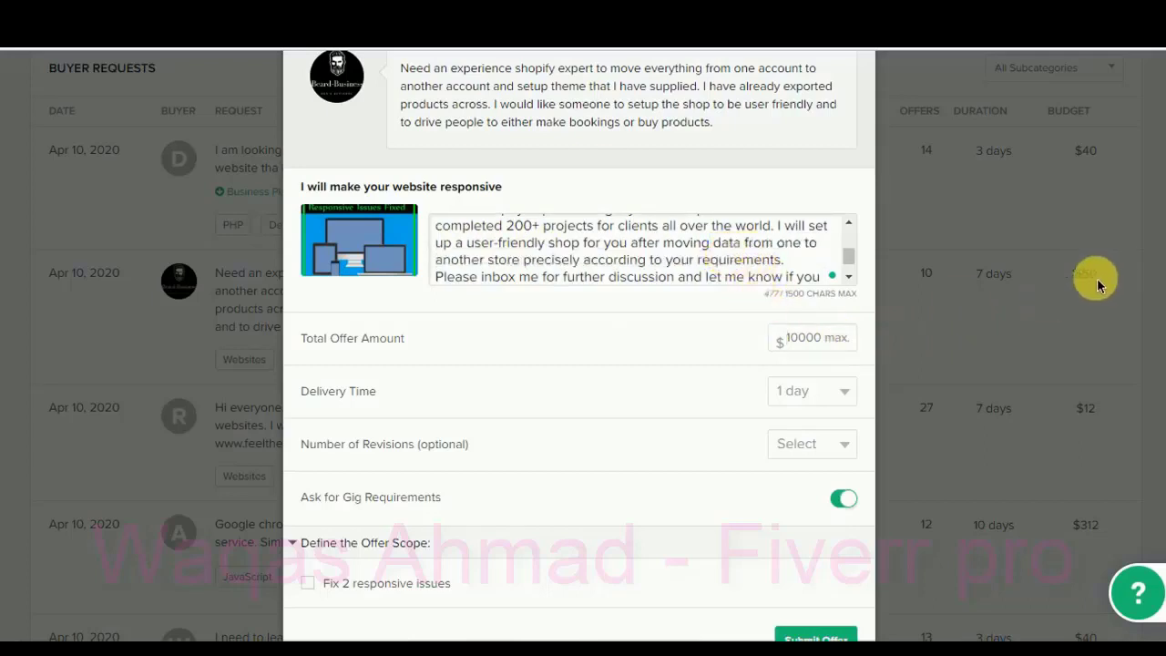
pyautogui.click(831, 342)
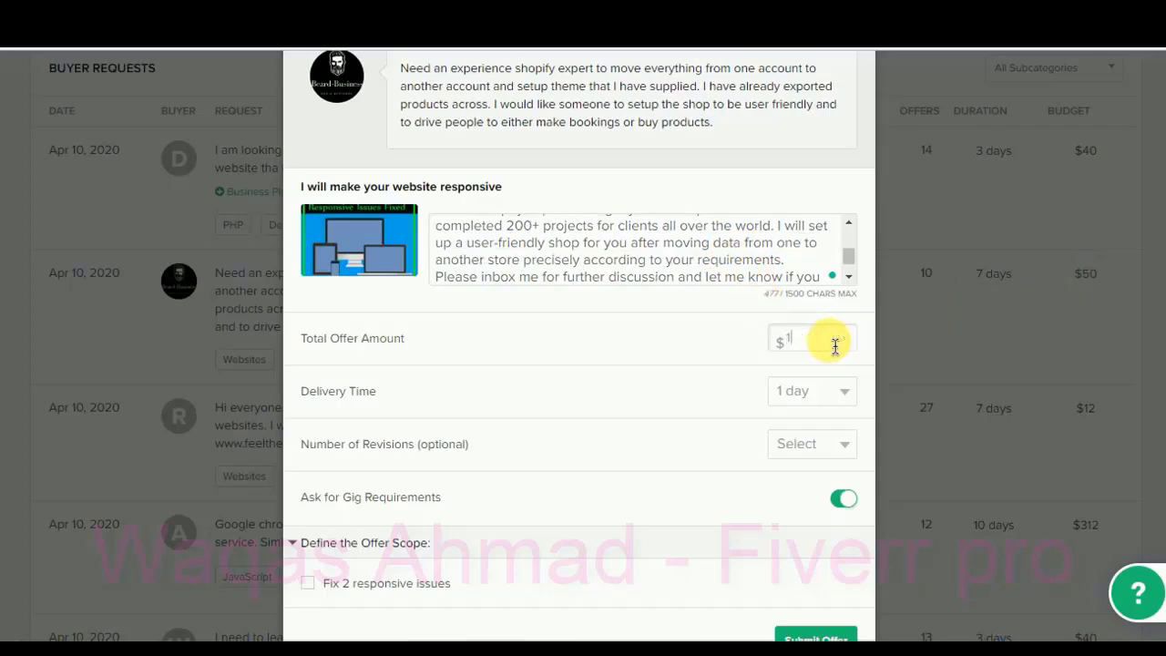
pyautogui.write('100')
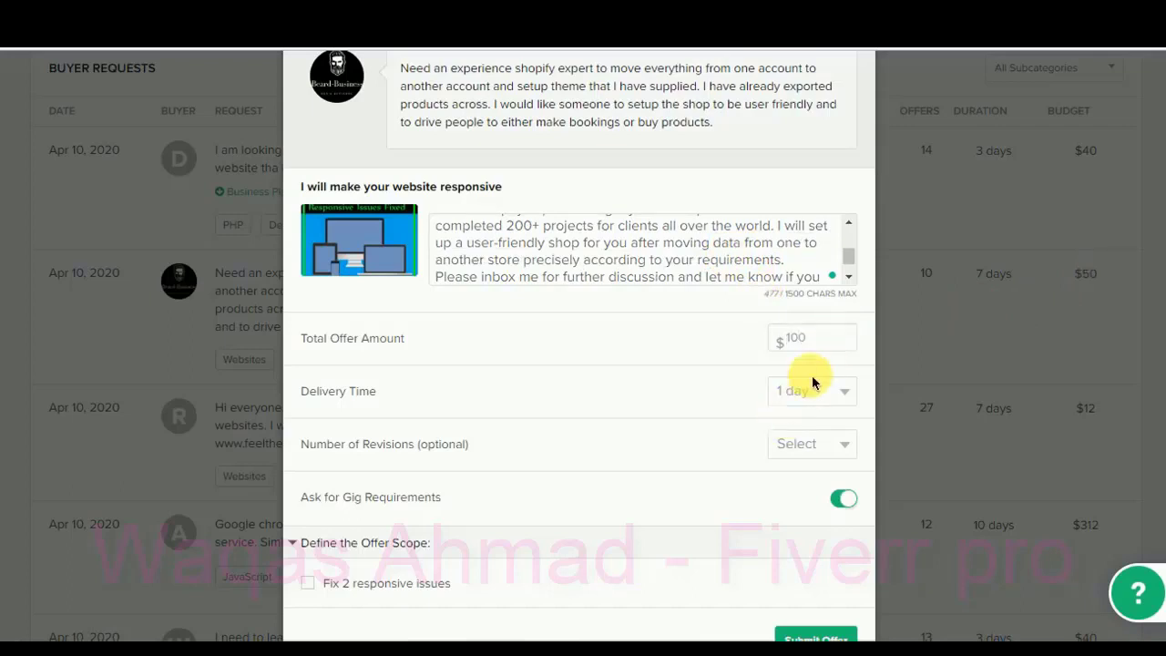
# Set the offer's delivery time to 7 days and the number of revisions to 1
pyautogui.click(803, 397)
pyautogui.click(806, 131)
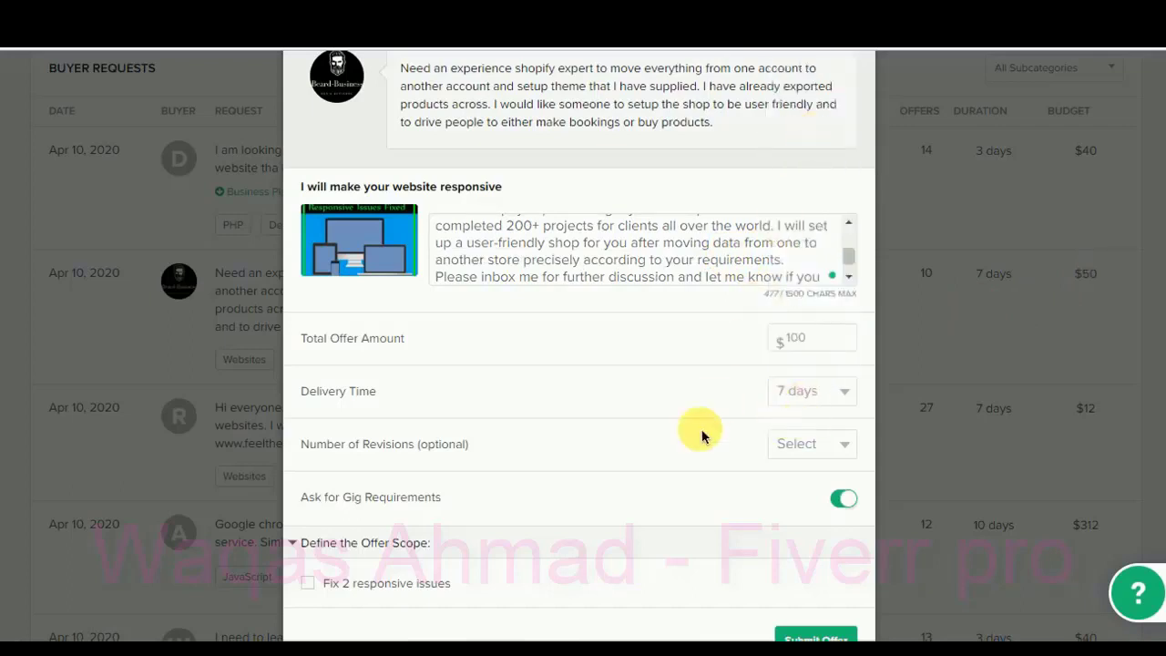
pyautogui.scroll(-1, 702, 435)
pyautogui.click(794, 282)
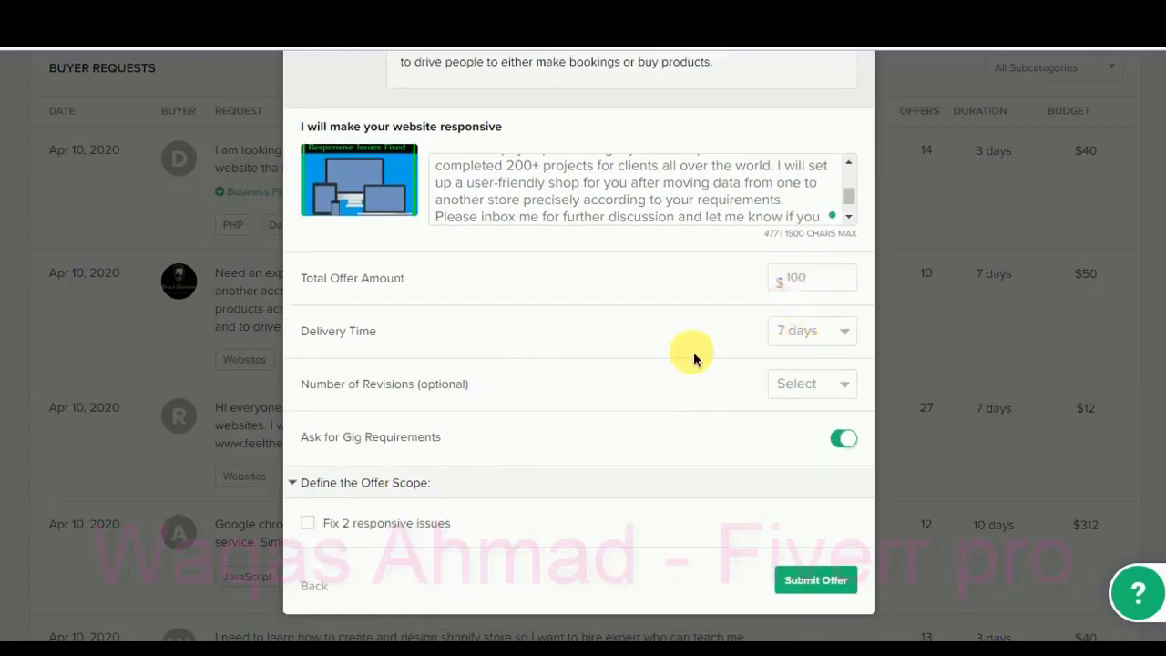
pyautogui.scroll(-1, 694, 386)
pyautogui.click(815, 352)
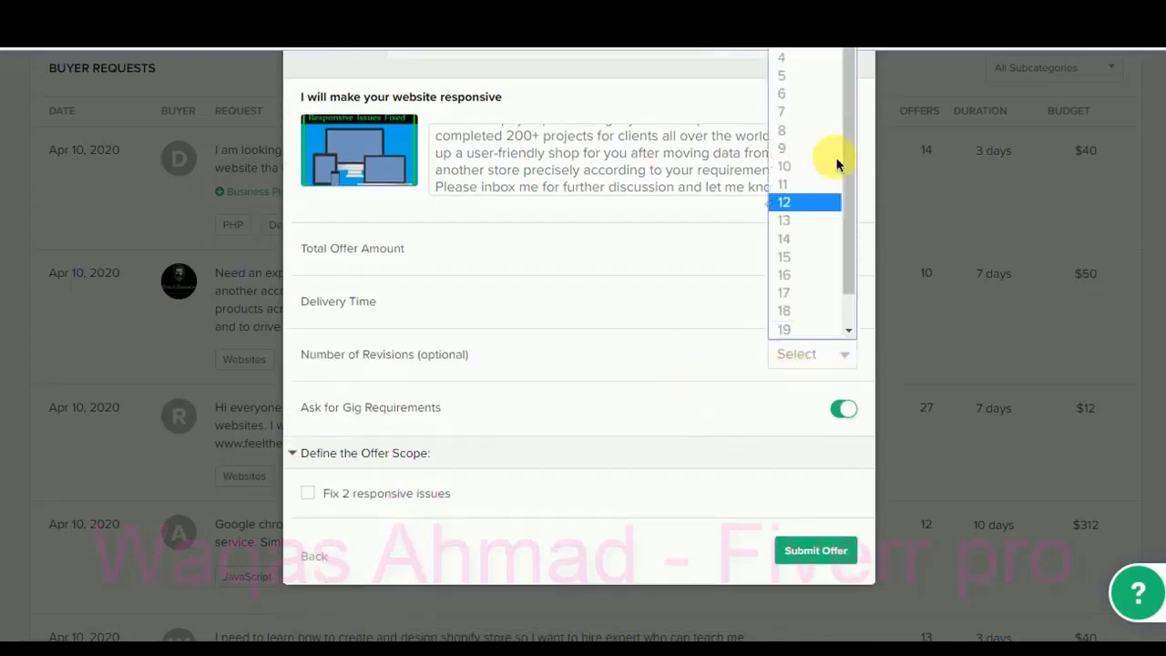
pyautogui.click(783, 5)
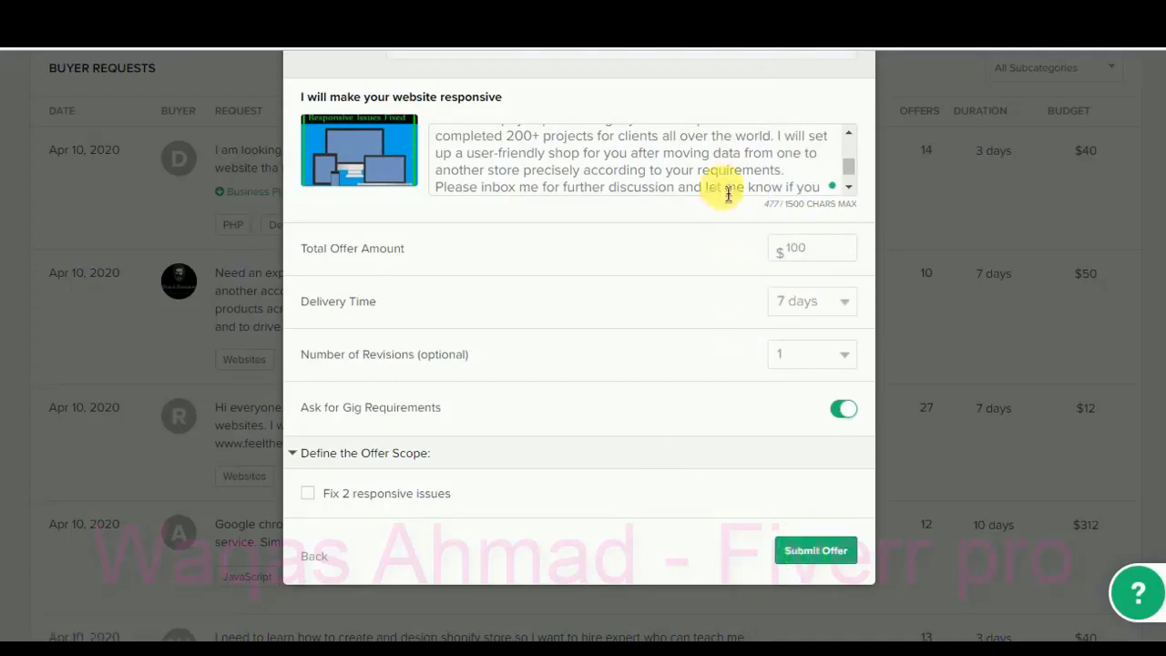
# Proofread the offer description from the greeting through the Shopify experience sentence to the closing invitation and thanks
pyautogui.scroll(5, 740, 190)
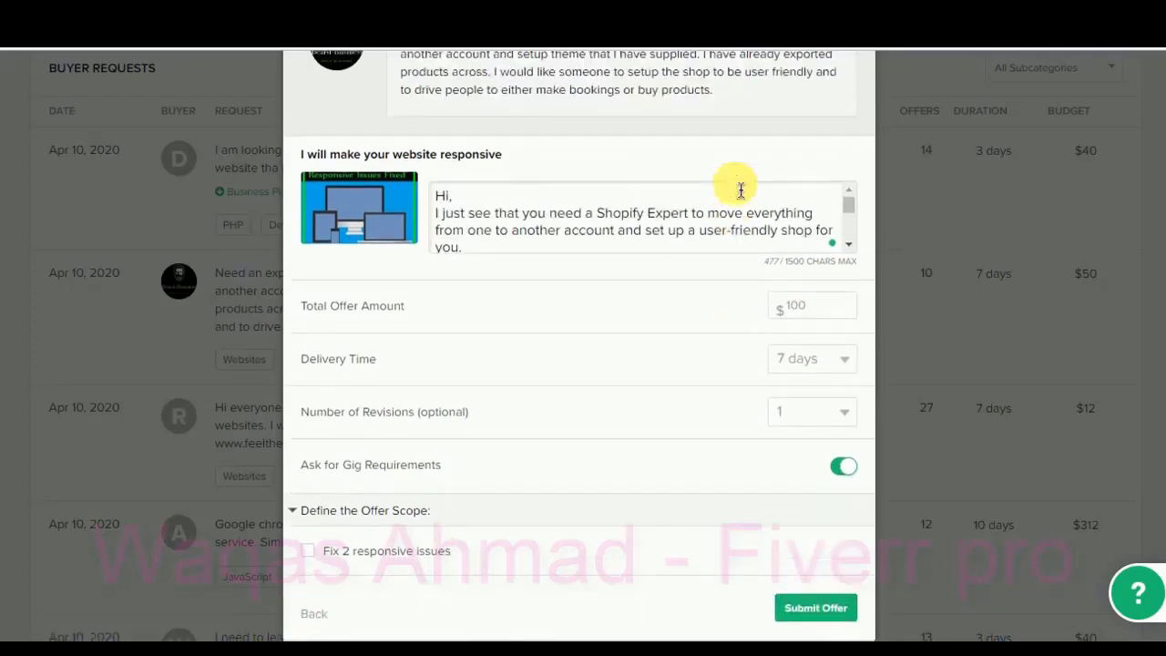
pyautogui.doubleClick(445, 200)
pyautogui.click(476, 248)
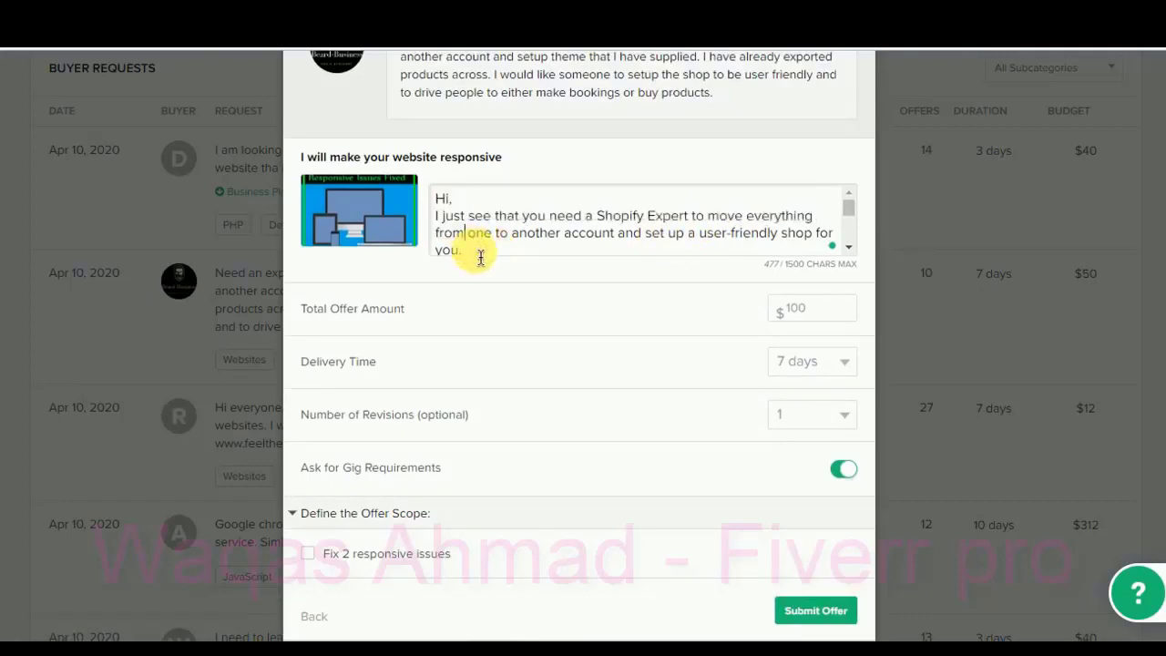
pyautogui.scroll(-1, 483, 255)
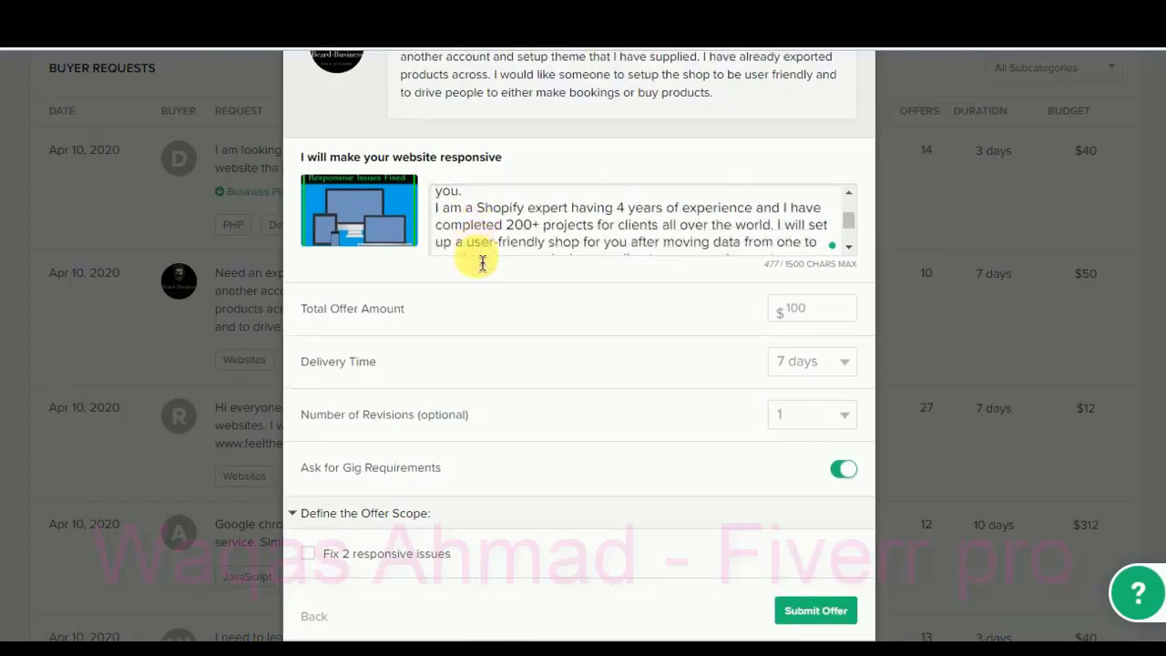
pyautogui.scroll(-1, 482, 263)
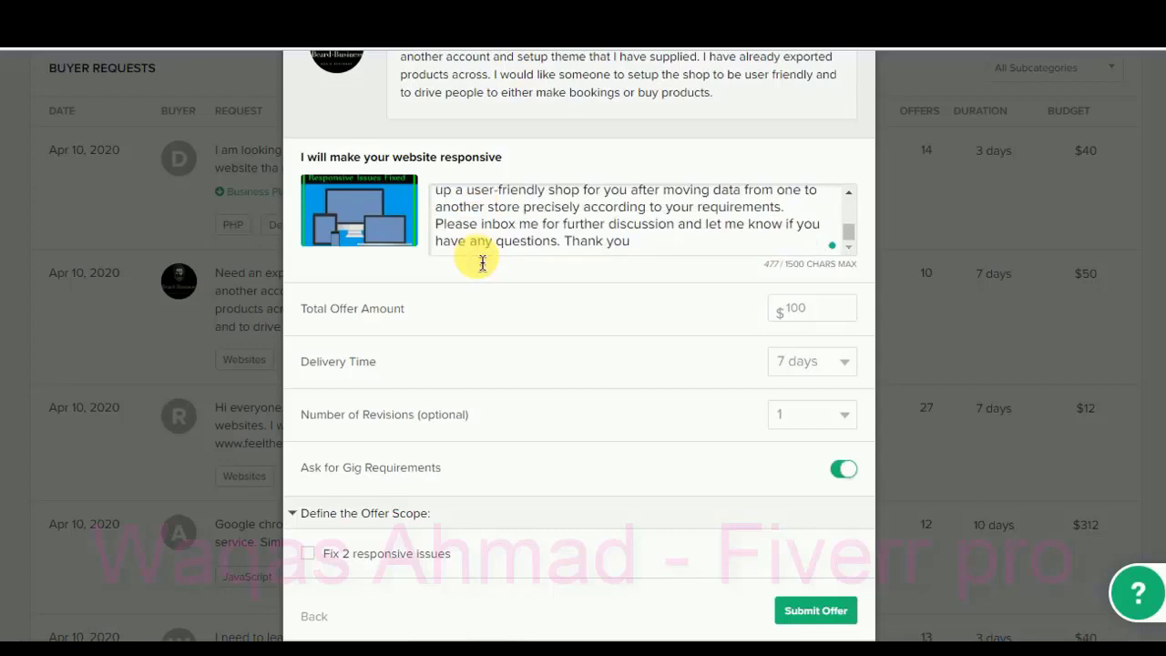
pyautogui.scroll(1, 483, 263)
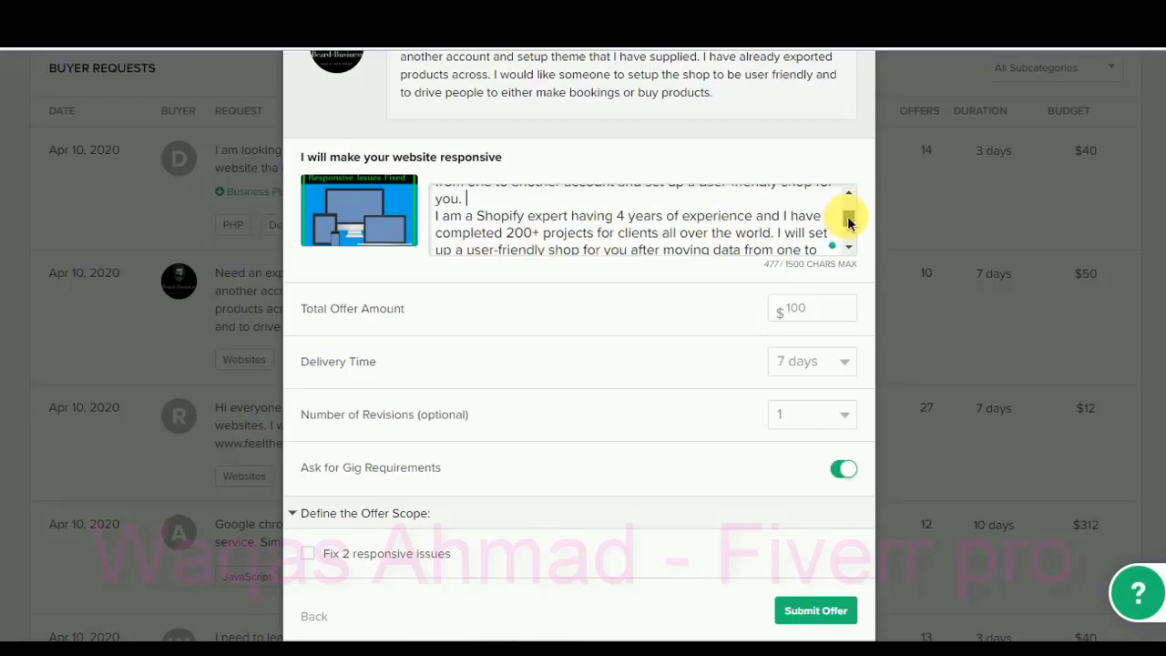
pyautogui.moveTo(440, 217); pyautogui.dragTo(734, 241)
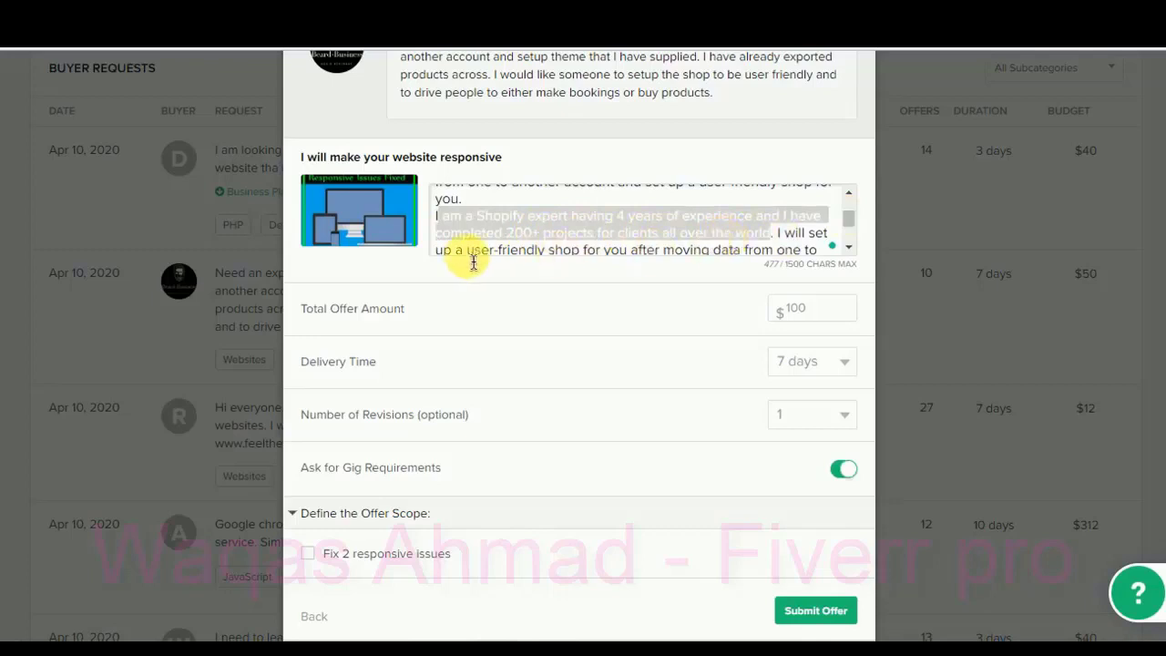
pyautogui.click(552, 252)
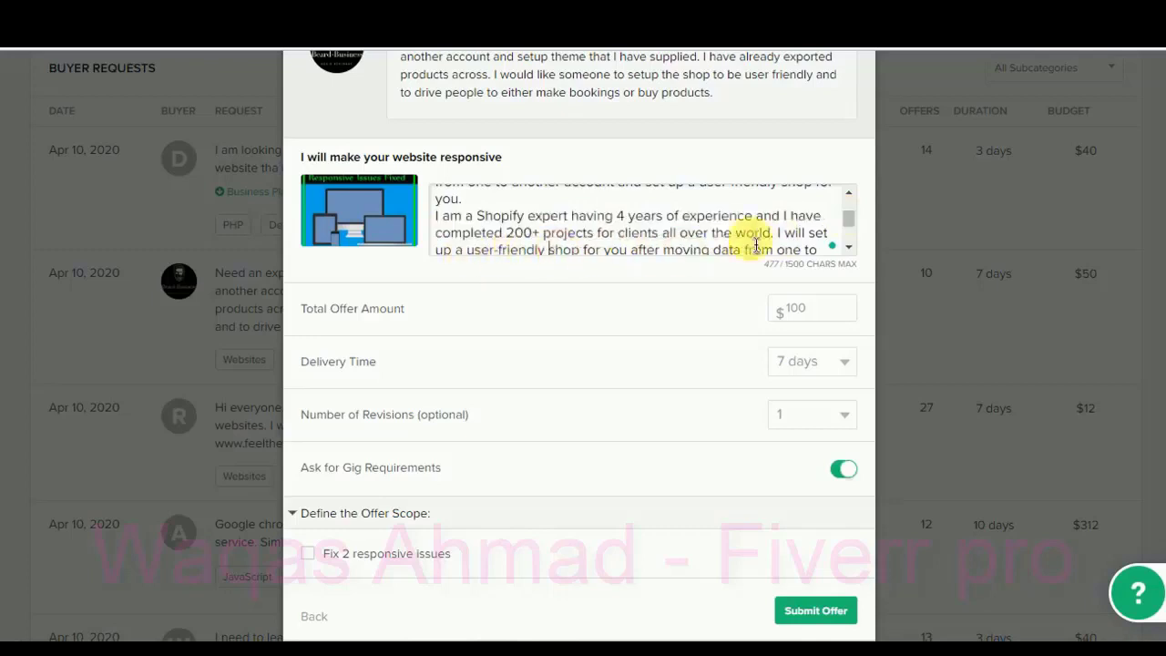
pyautogui.moveTo(848, 221); pyautogui.dragTo(792, 236)
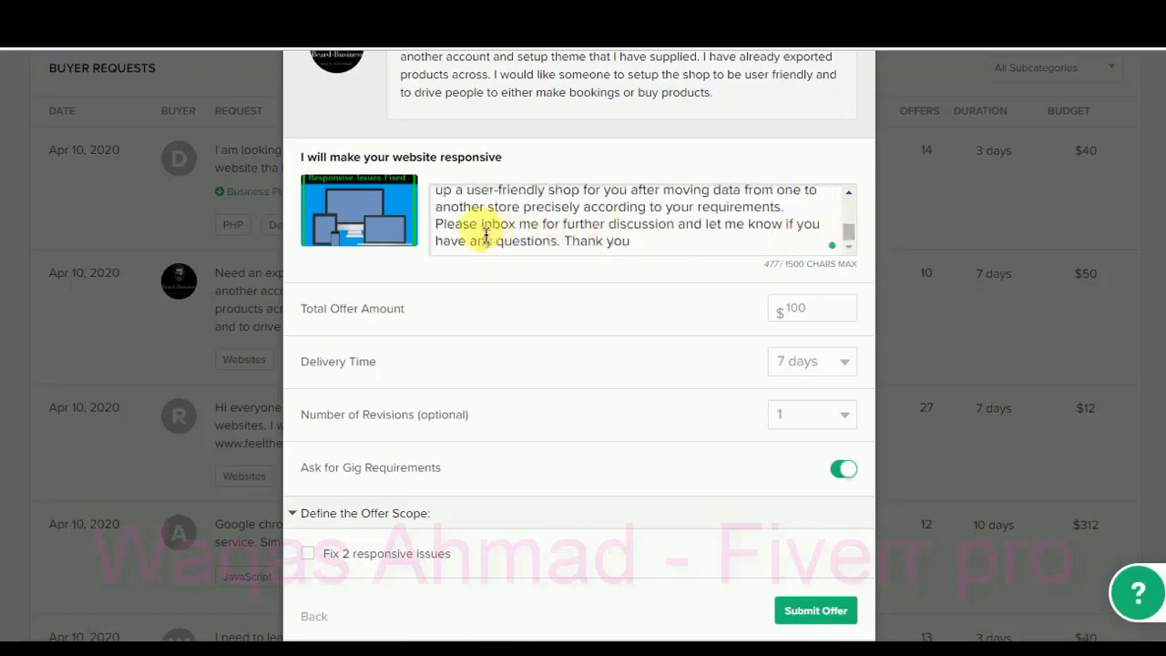
pyautogui.moveTo(442, 224); pyautogui.dragTo(564, 241)
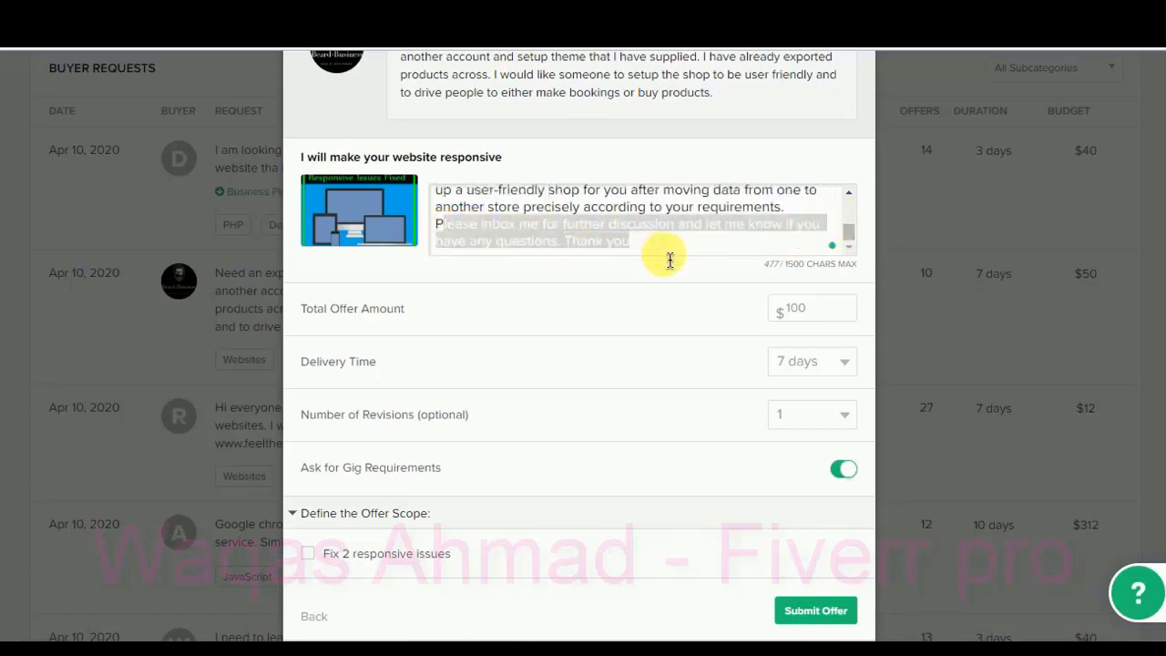
pyautogui.click(675, 260)
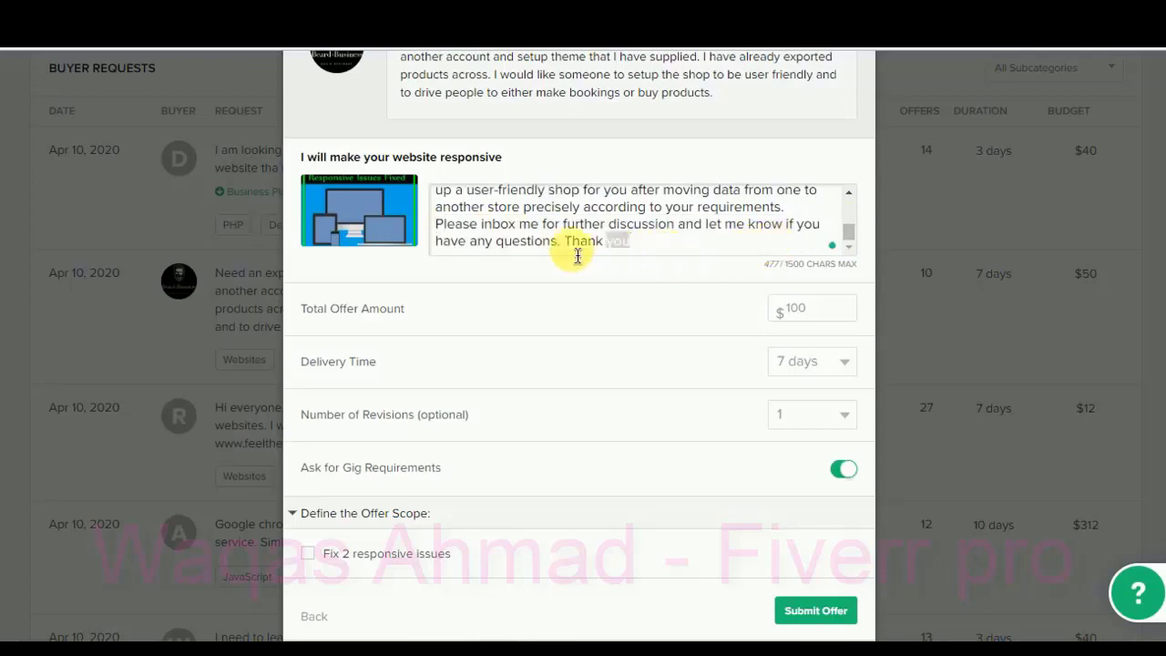
pyautogui.tripleClick(447, 239)
pyautogui.click(564, 251)
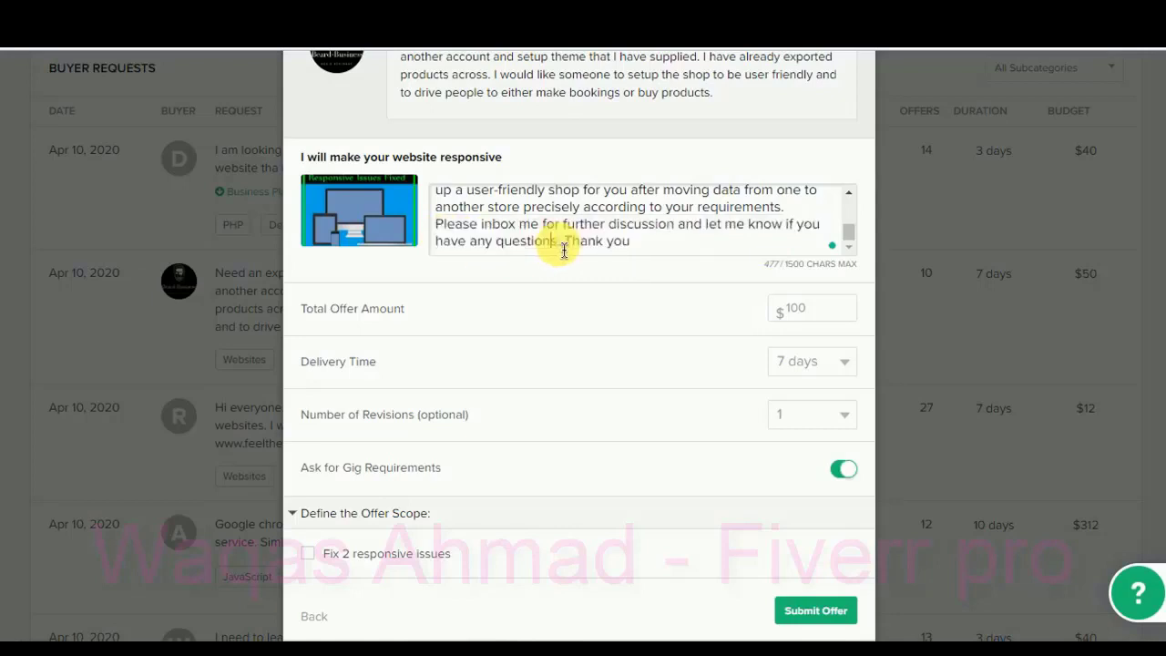
# Compare the buyer's request text with the offer description, from the opening need statement down to the closing lines
pyautogui.scroll(5, 564, 251)
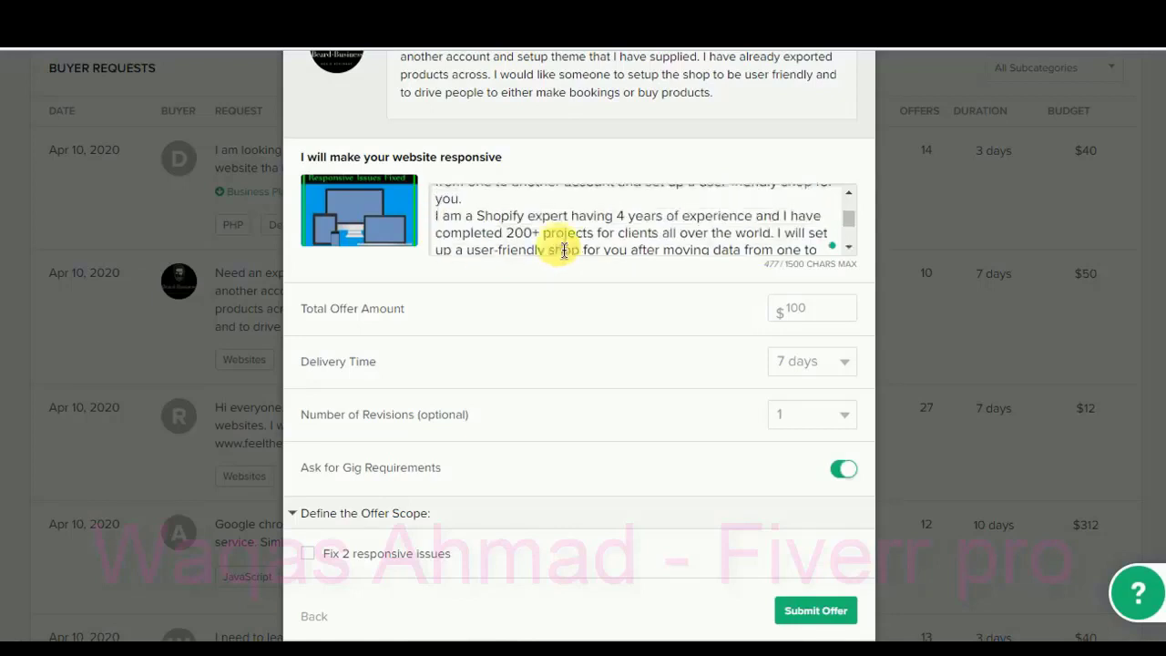
pyautogui.click(548, 235)
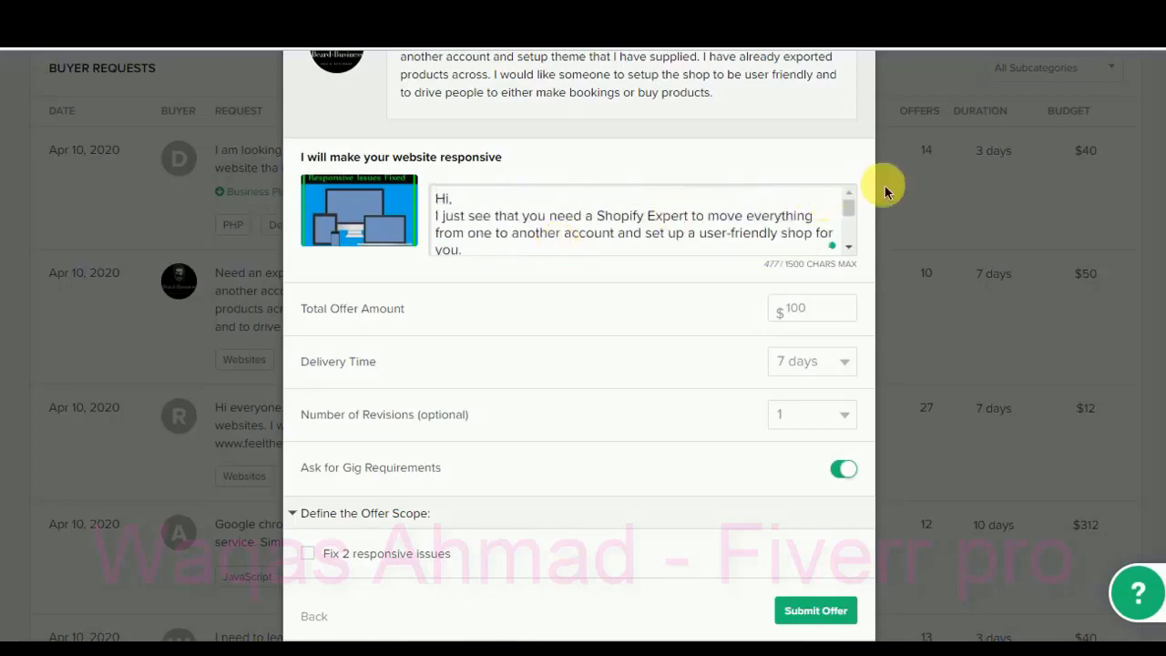
pyautogui.scroll(2, 580, 337)
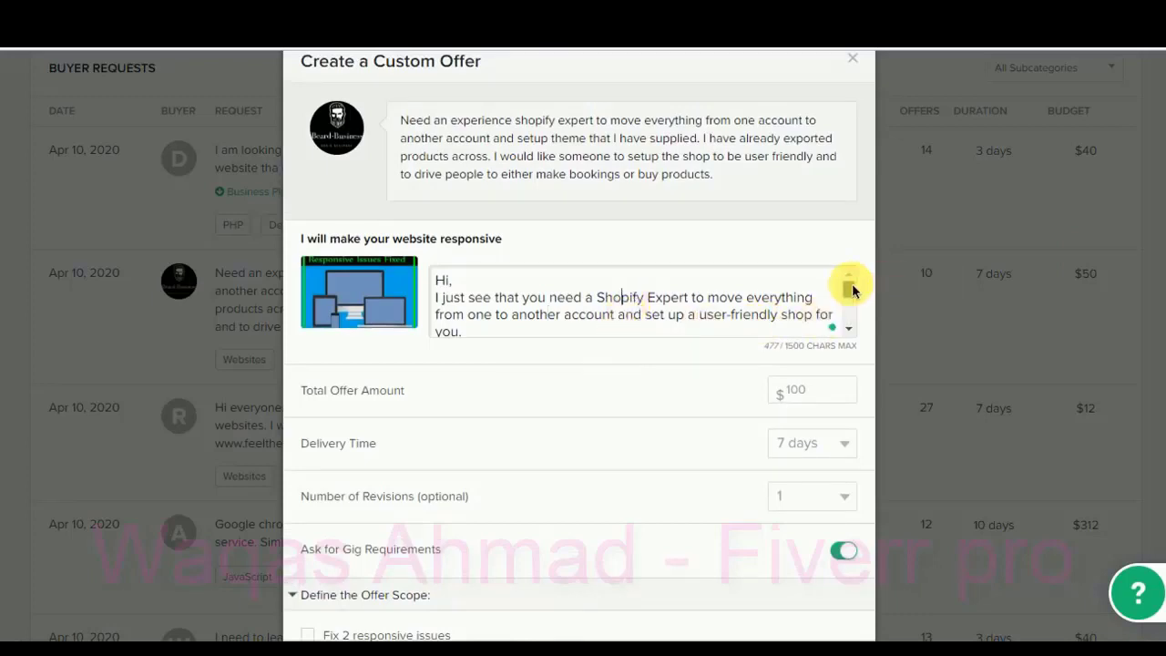
pyautogui.moveTo(852, 289); pyautogui.dragTo(852, 290)
pyautogui.moveTo(720, 177); pyautogui.dragTo(404, 122)
pyautogui.click(408, 126)
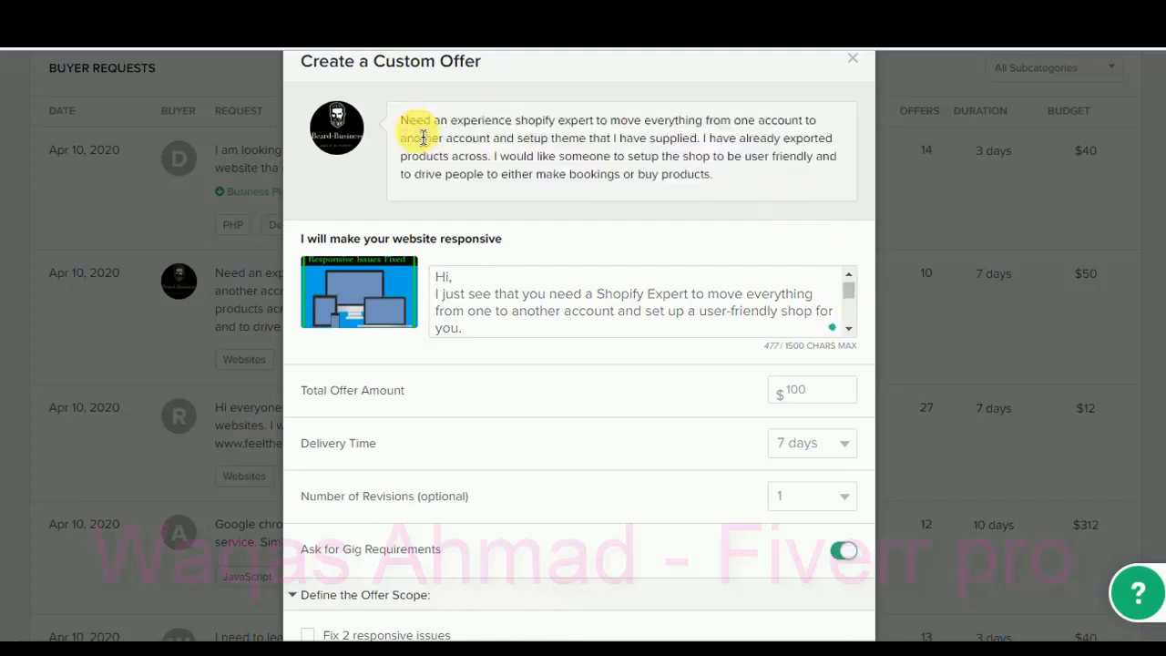
pyautogui.scroll(-1, 588, 316)
pyautogui.scroll(-1, 587, 316)
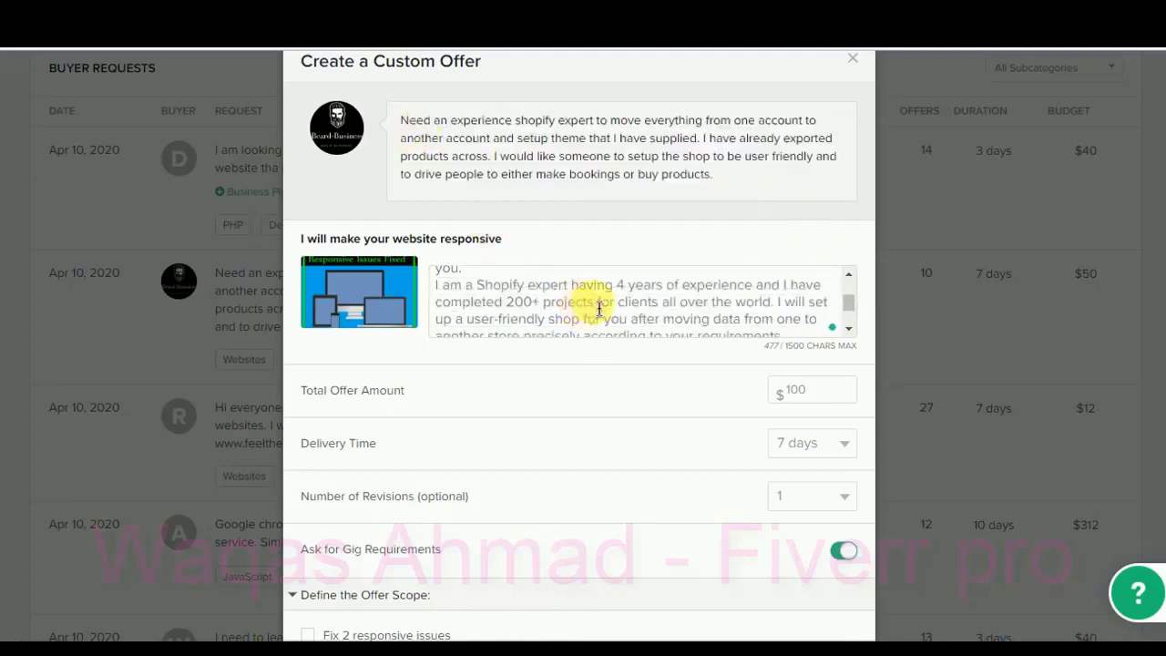
pyautogui.click(593, 301)
pyautogui.scroll(-2, 638, 314)
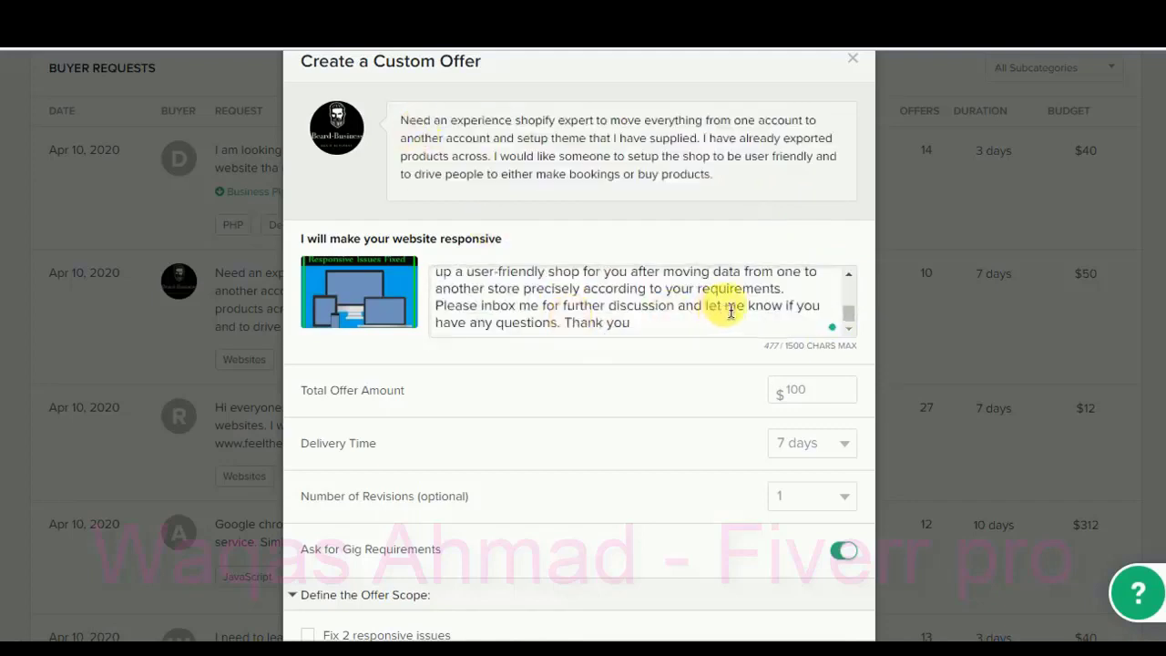